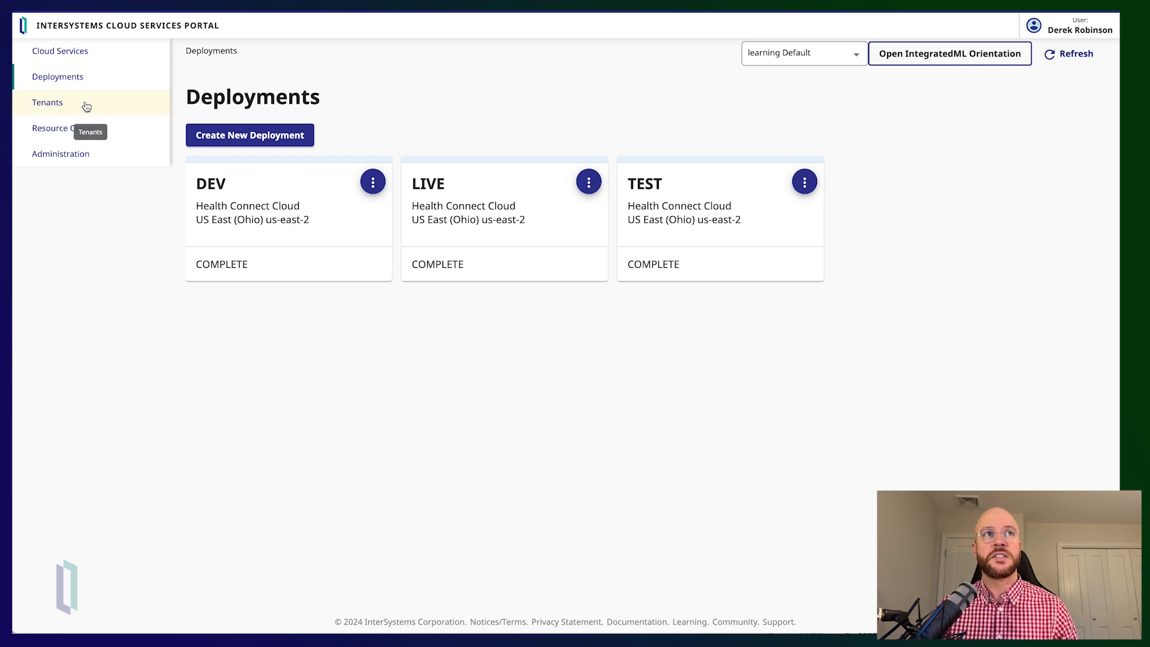
Open the DEV deployment and review its productions, including the SAM1 namespace and the form for creating a production.
{"action": "left_click", "coordinate": [298, 214]}
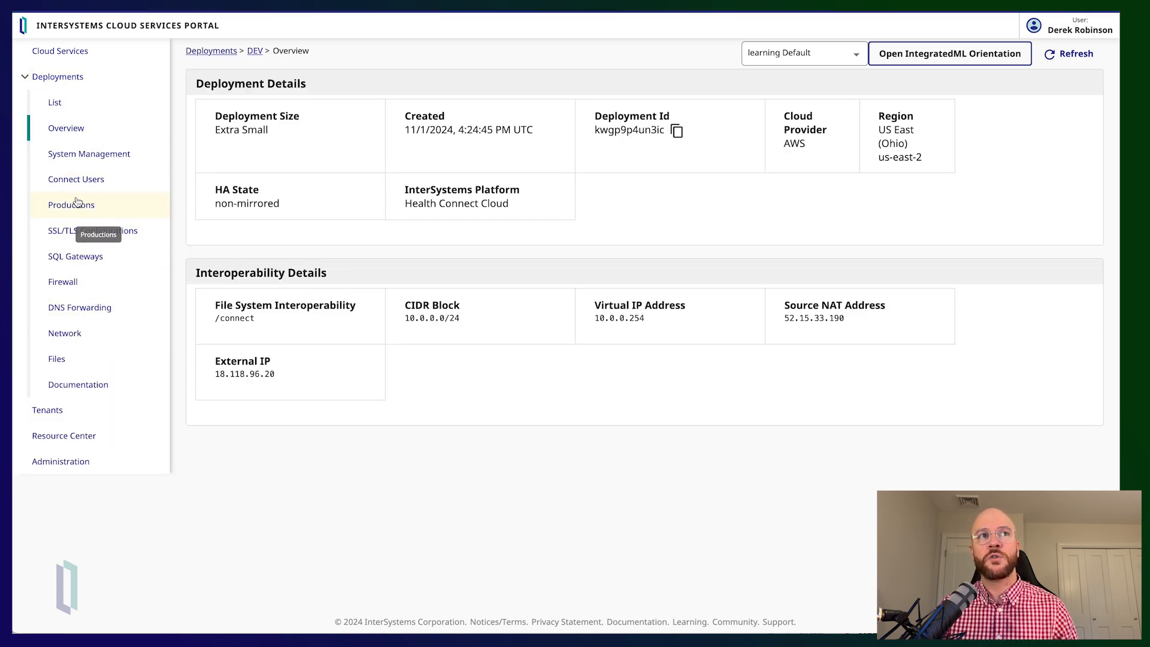
{"action": "left_click", "coordinate": [109, 213]}
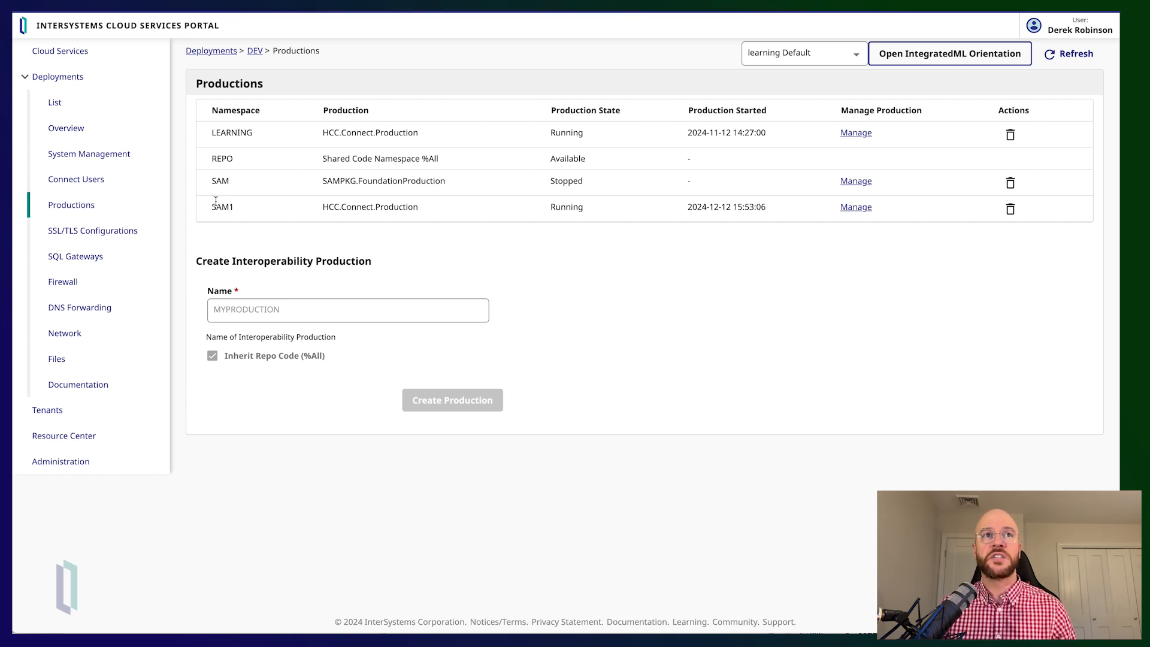
{"action": "left_click_drag", "start_coordinate": [211, 206], "coordinate": [248, 207]}
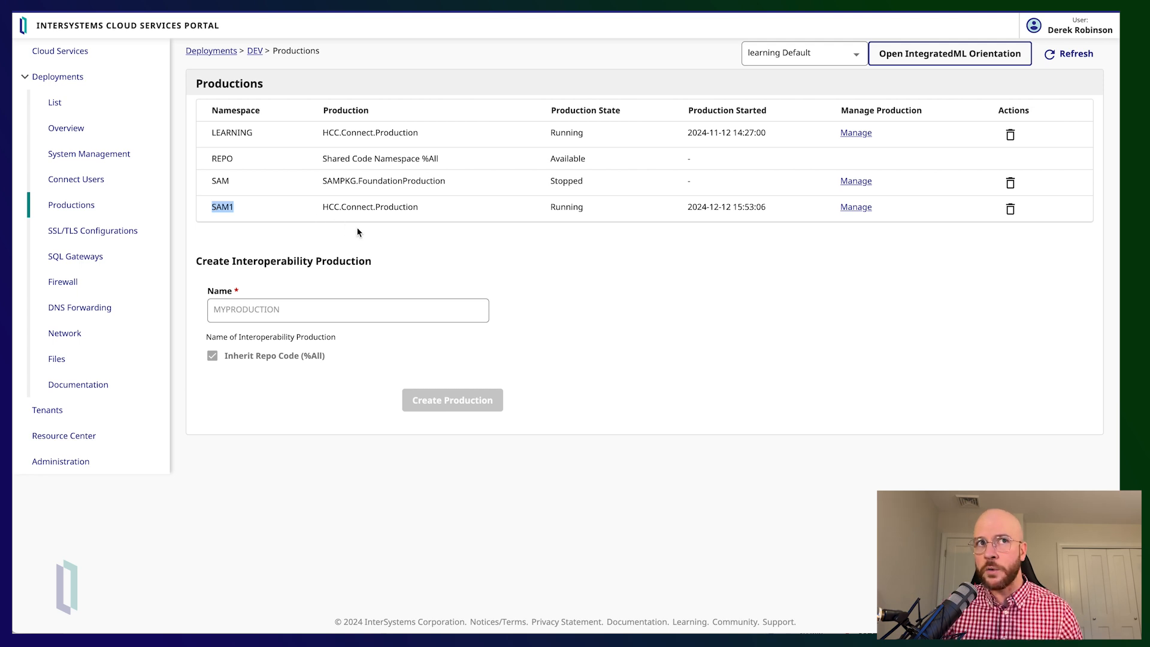
{"action": "left_click", "coordinate": [358, 309]}
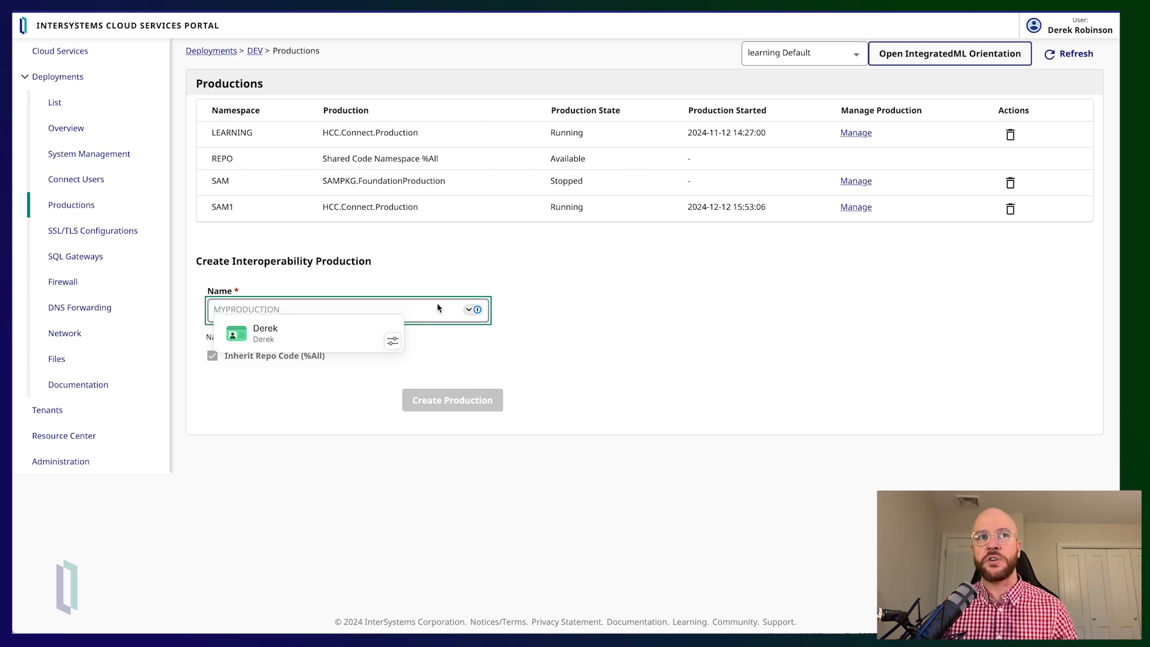
{"action": "left_click", "coordinate": [515, 353]}
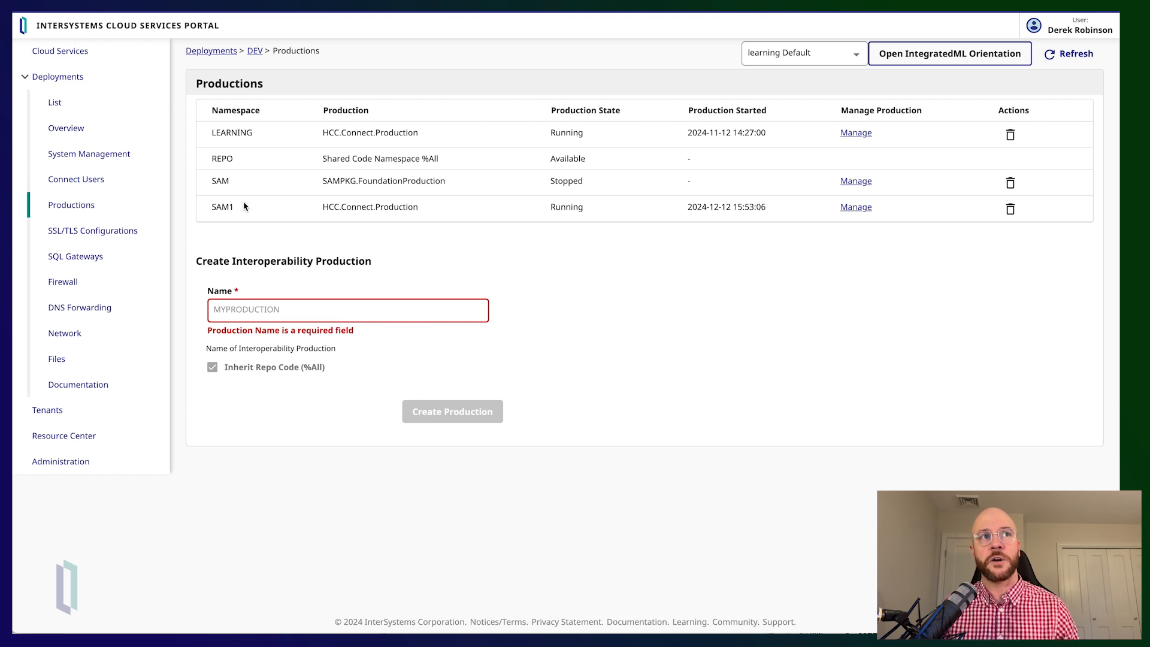
Apply access to the IRIS:LEARNING, IRIS:SAM and IRIS:SAM1 namespaces for the Connect user sam-demo.
{"action": "left_click", "coordinate": [106, 181]}
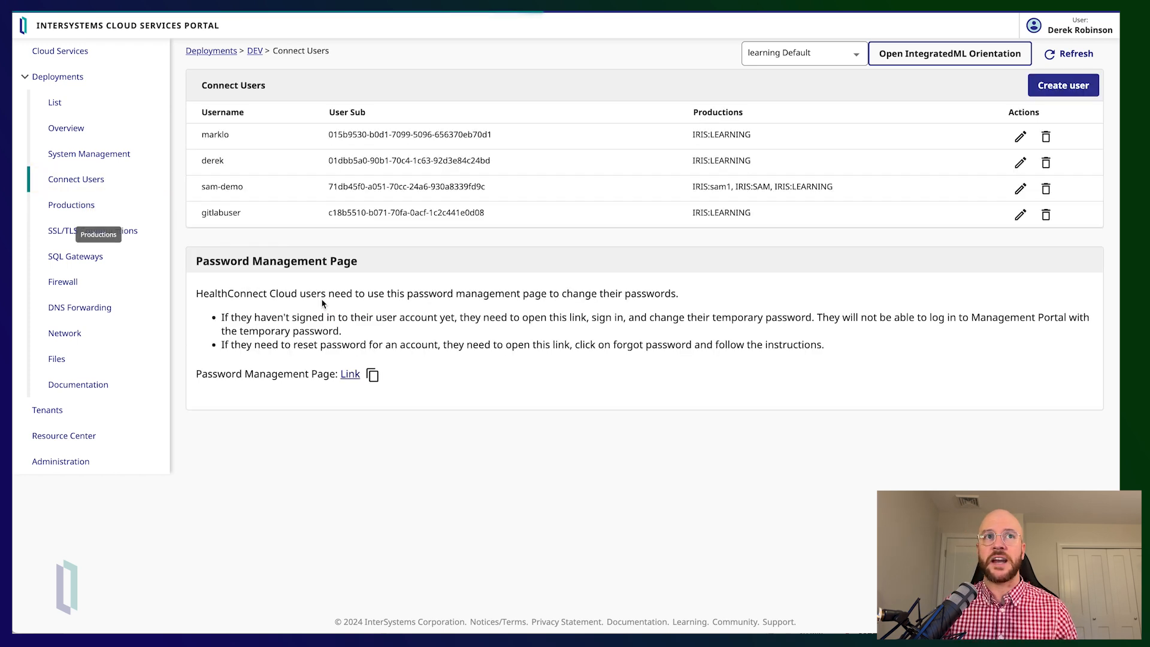
{"action": "left_click", "coordinate": [1020, 189]}
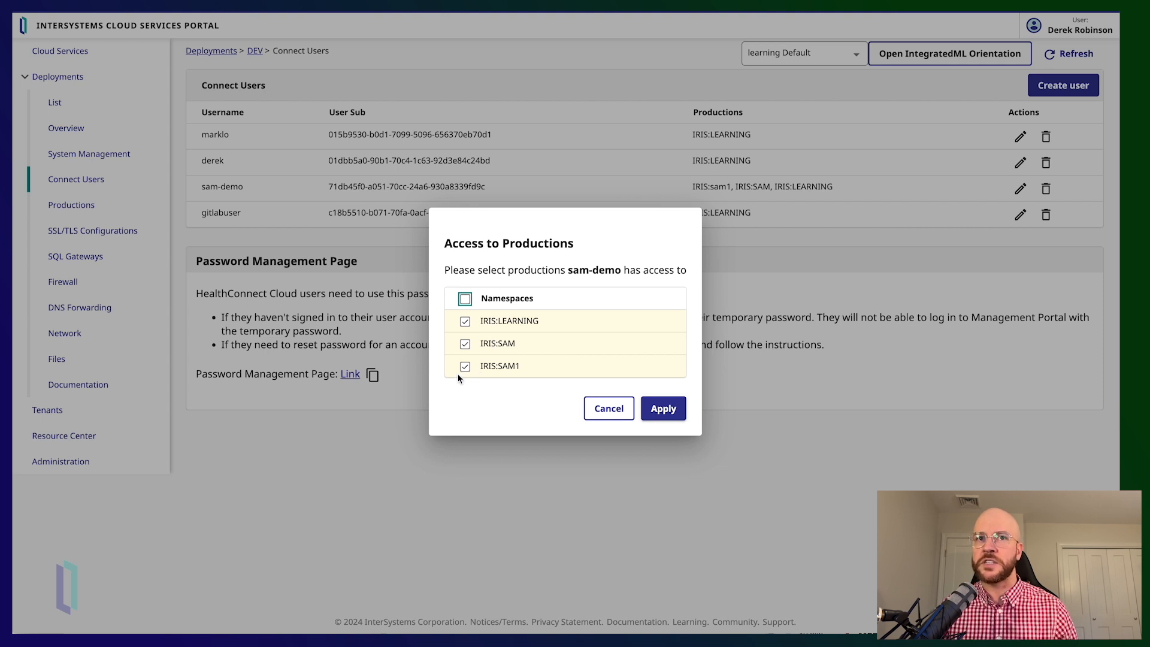
{"action": "left_click", "coordinate": [665, 410]}
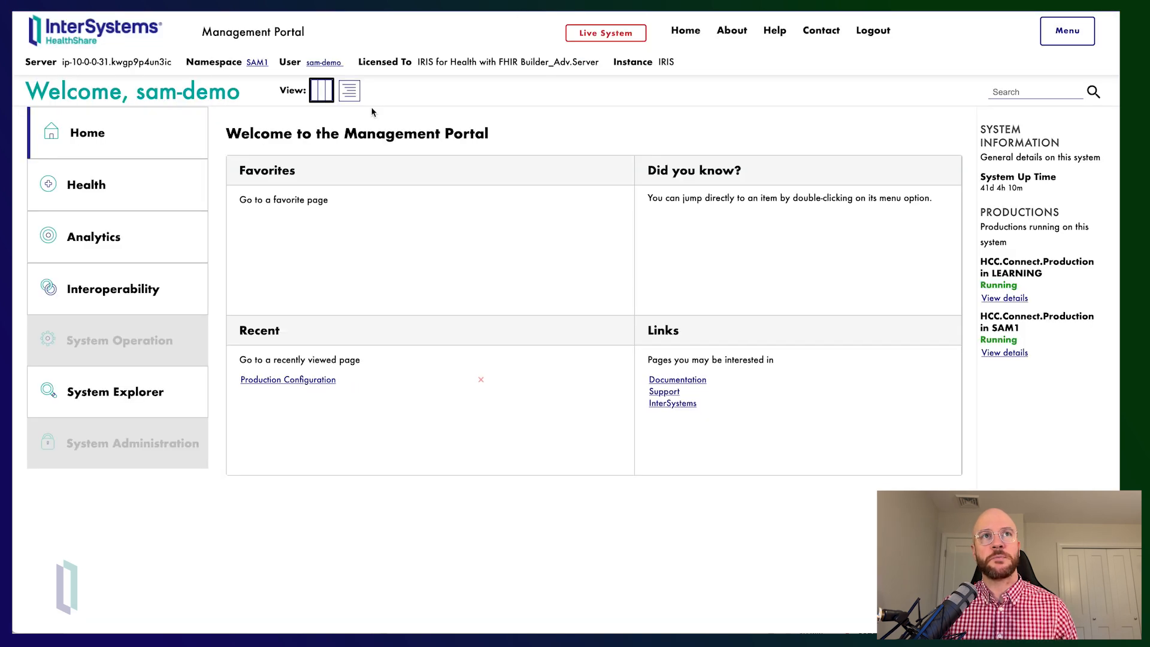
Open the interoperability Production Configuration in the Management Portal and select SAM1 as the namespace.
{"action": "left_click", "coordinate": [129, 302]}
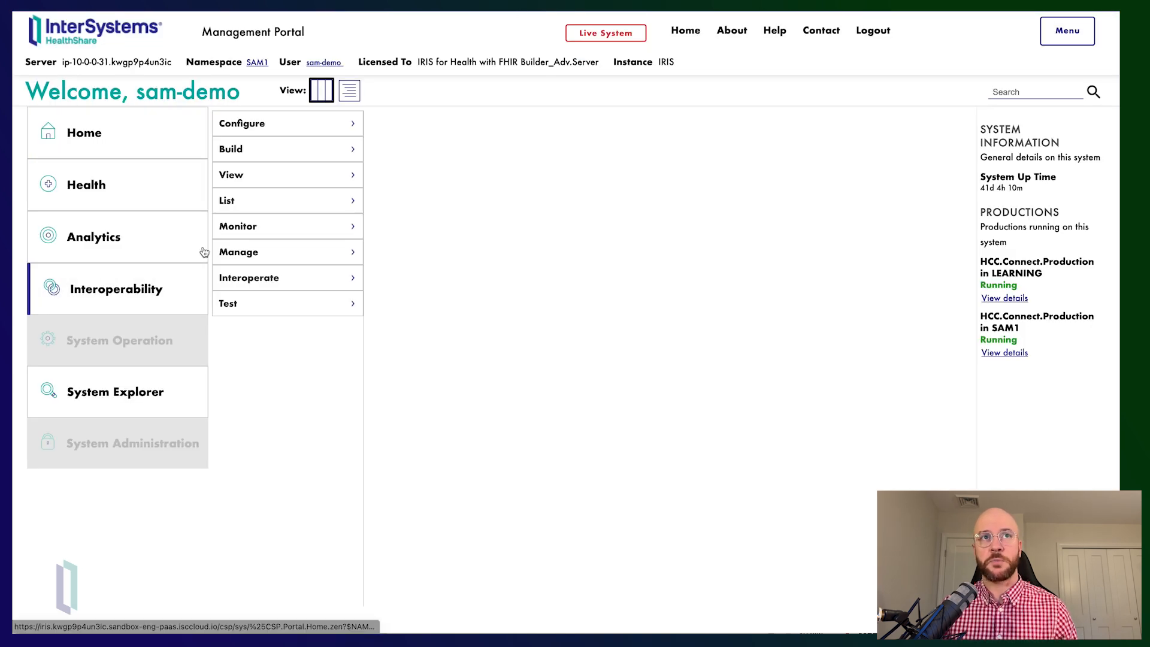
{"action": "left_click", "coordinate": [308, 133]}
{"action": "left_click", "coordinate": [410, 123]}
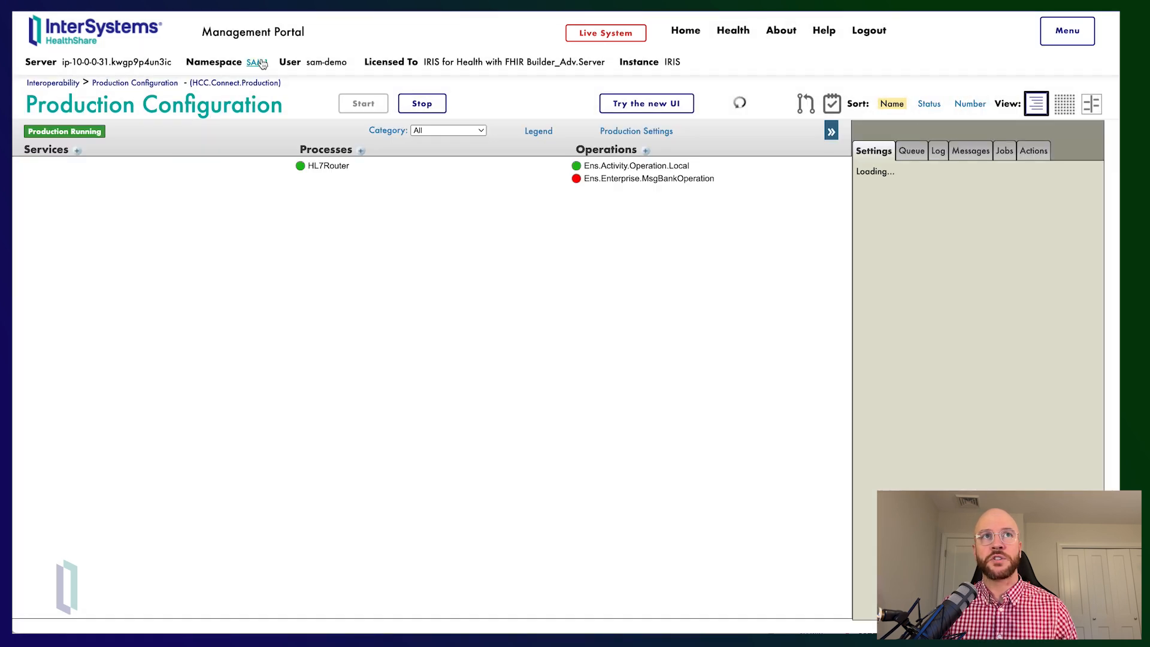
{"action": "left_click", "coordinate": [258, 62]}
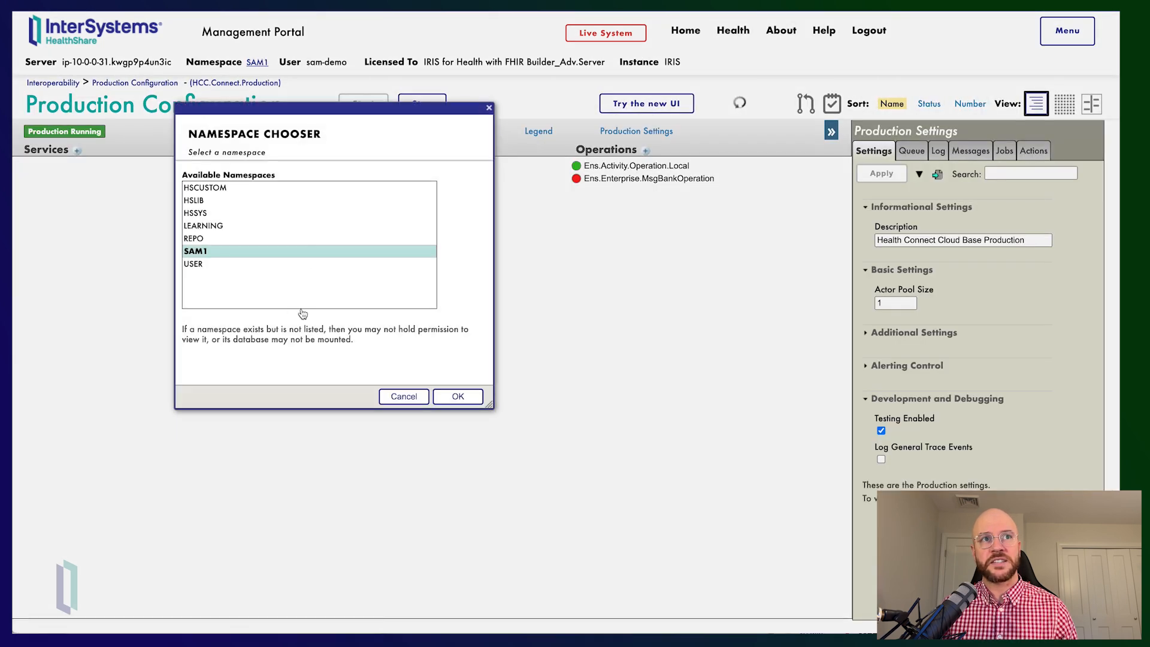
{"action": "left_click", "coordinate": [456, 396]}
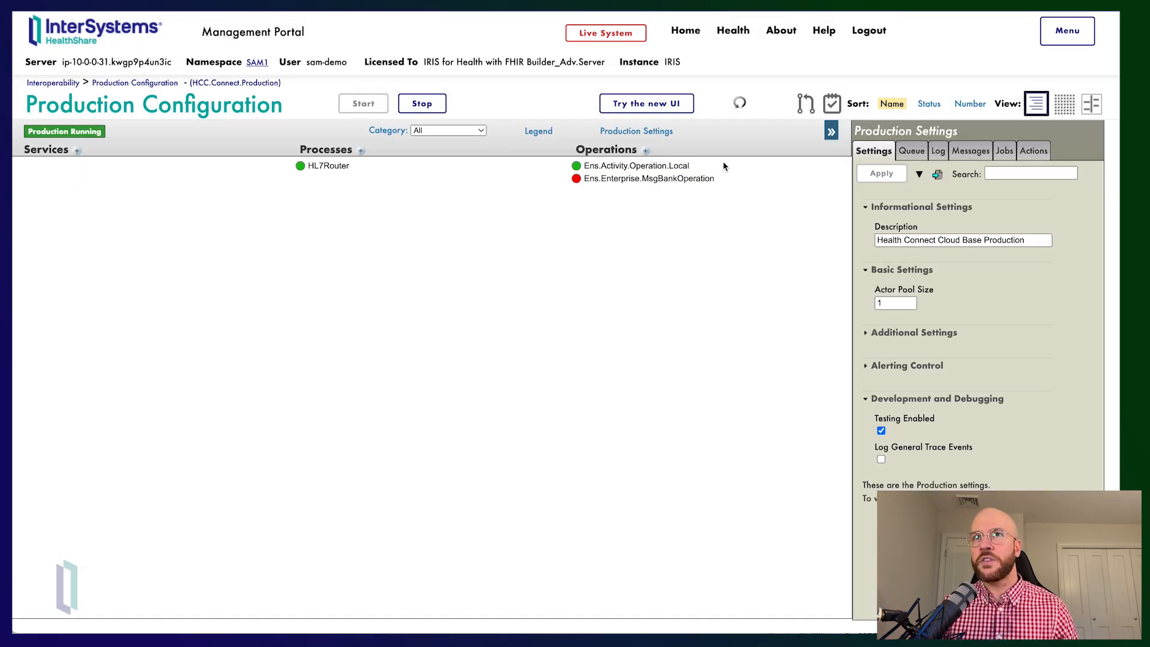
Review the Git project settings for namespace SAM1, including mappings and user settings, save them and close the settings window.
{"action": "left_click", "coordinate": [807, 113]}
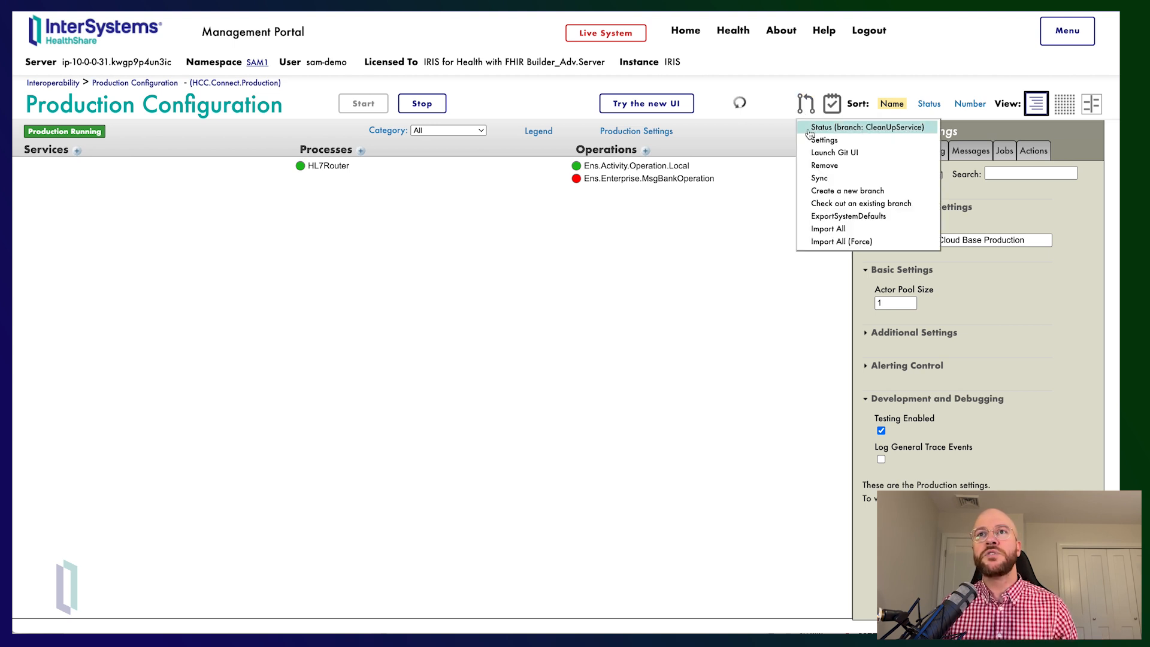
{"action": "left_click", "coordinate": [823, 141]}
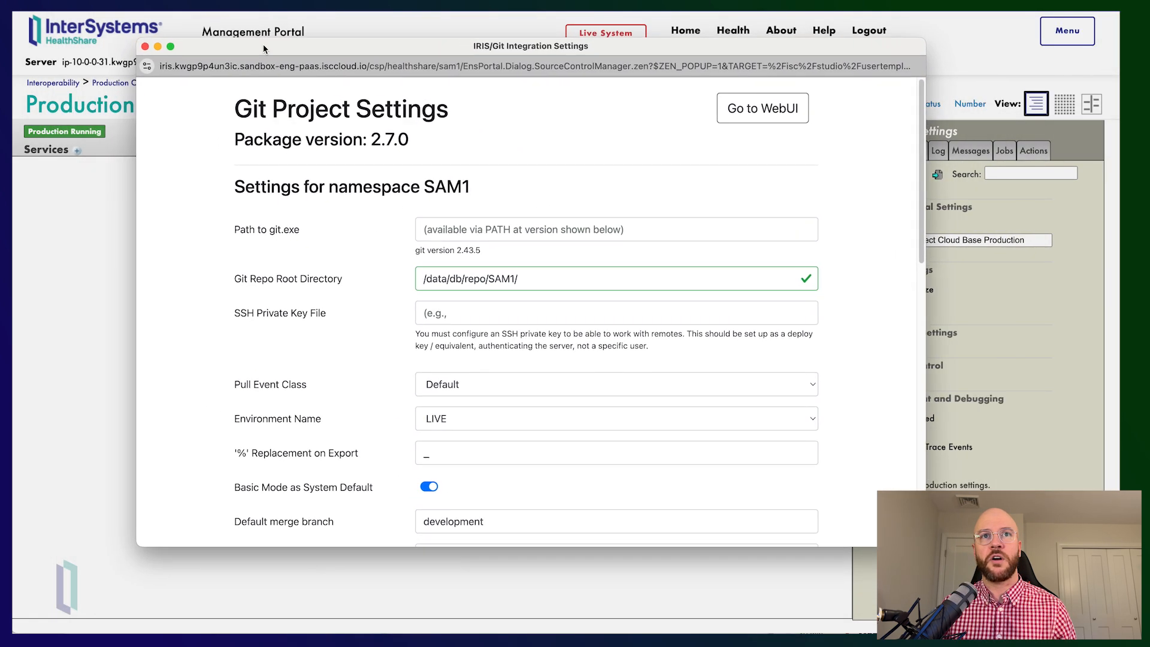
{"action": "scroll", "coordinate": [557, 253], "scroll_direction": "down", "scroll_amount": 2}
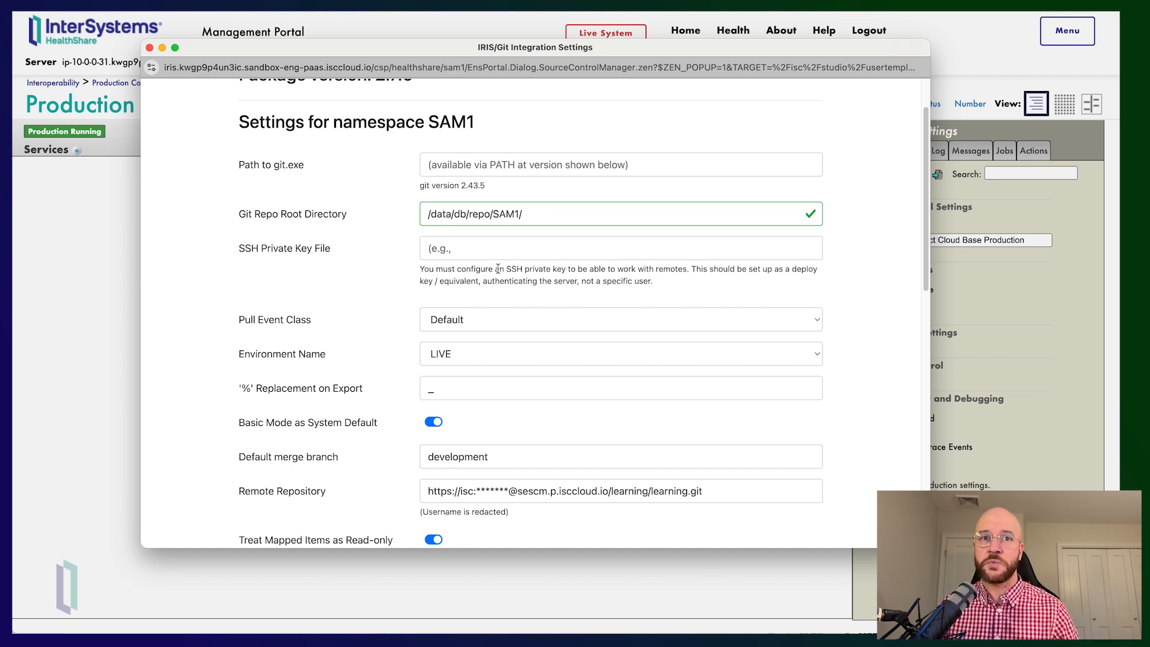
{"action": "scroll", "coordinate": [498, 269], "scroll_direction": "down", "scroll_amount": 5}
{"action": "scroll", "coordinate": [500, 273], "scroll_direction": "down", "scroll_amount": 1}
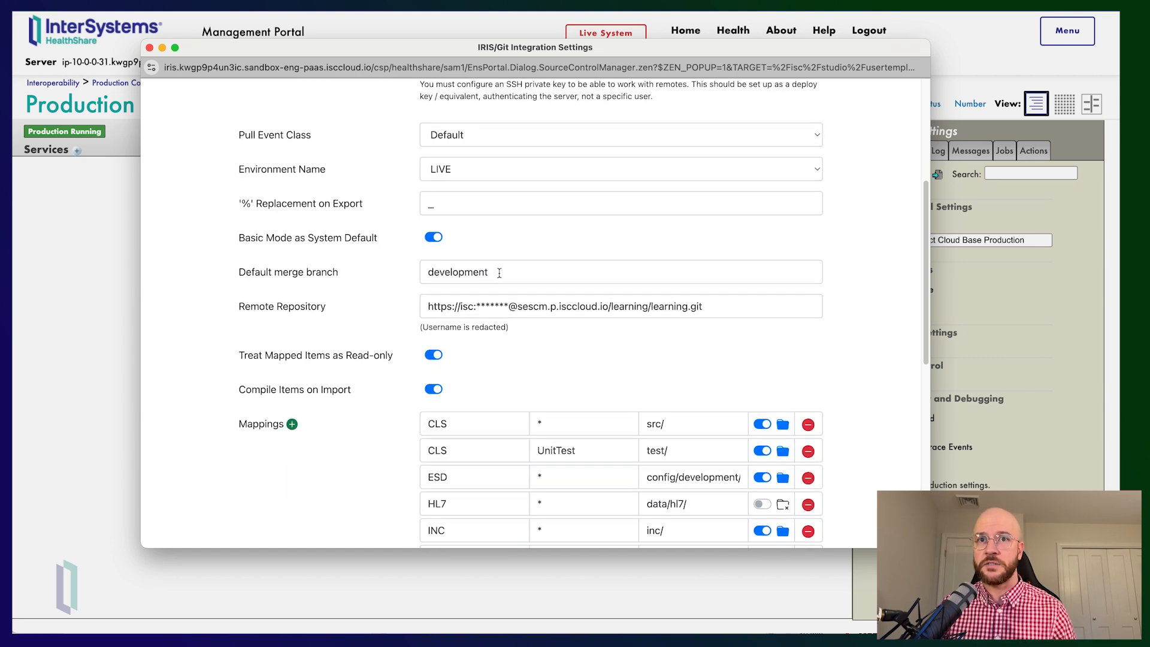
{"action": "scroll", "coordinate": [499, 272], "scroll_direction": "down", "scroll_amount": 7}
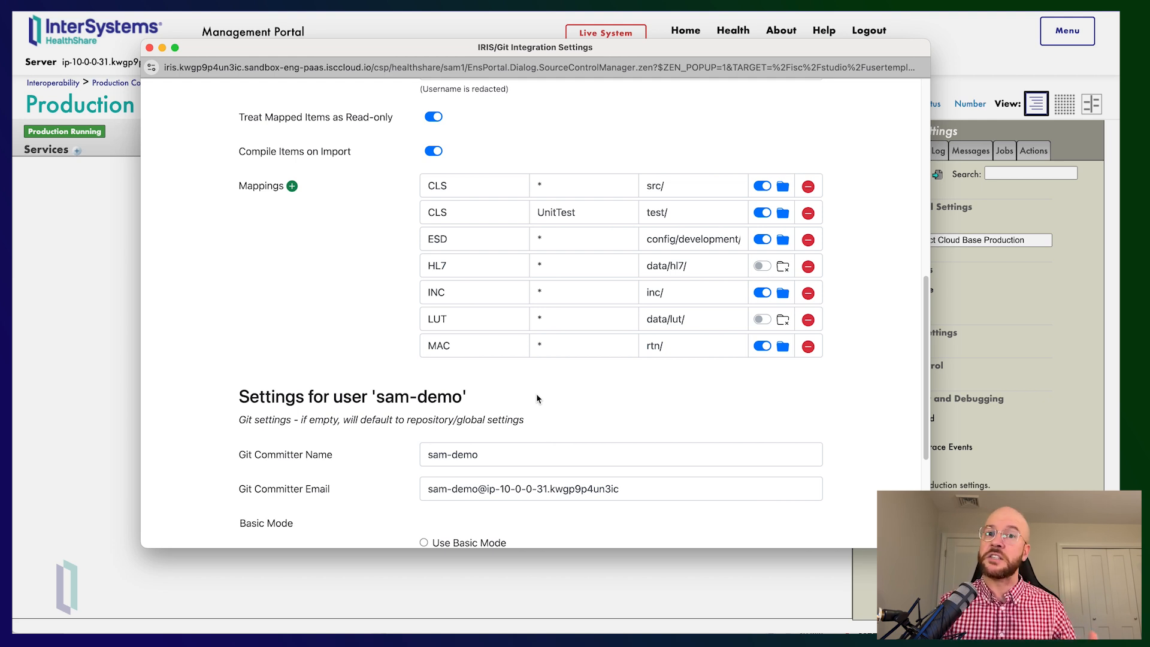
{"action": "scroll", "coordinate": [480, 376], "scroll_direction": "down", "scroll_amount": 5}
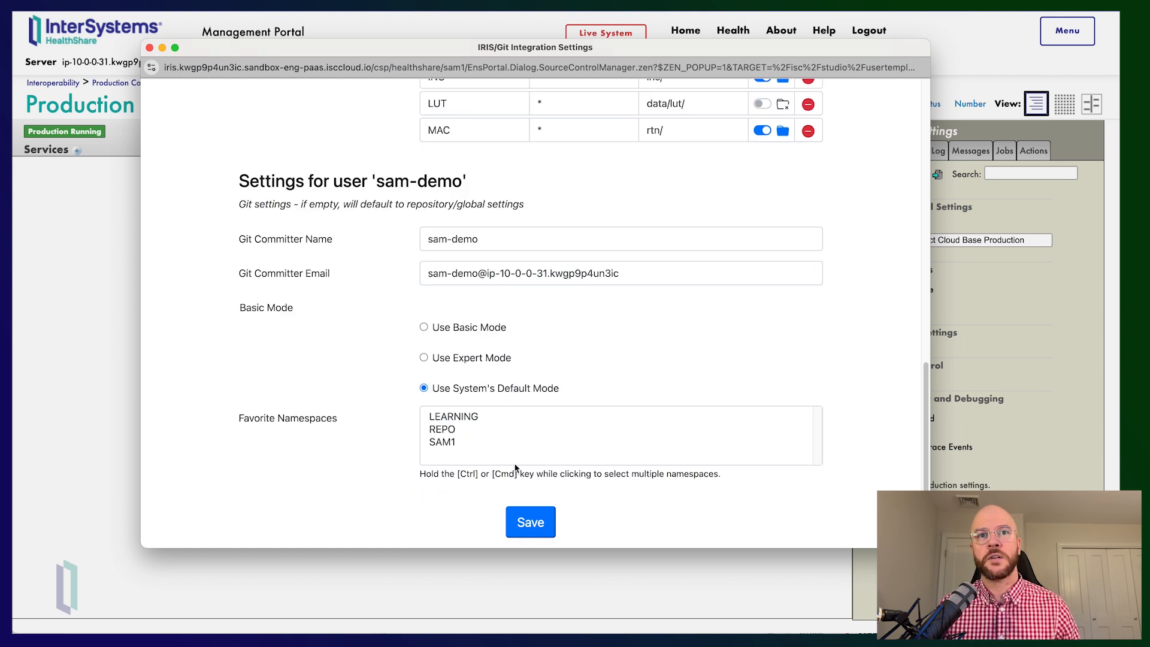
{"action": "left_click", "coordinate": [531, 527]}
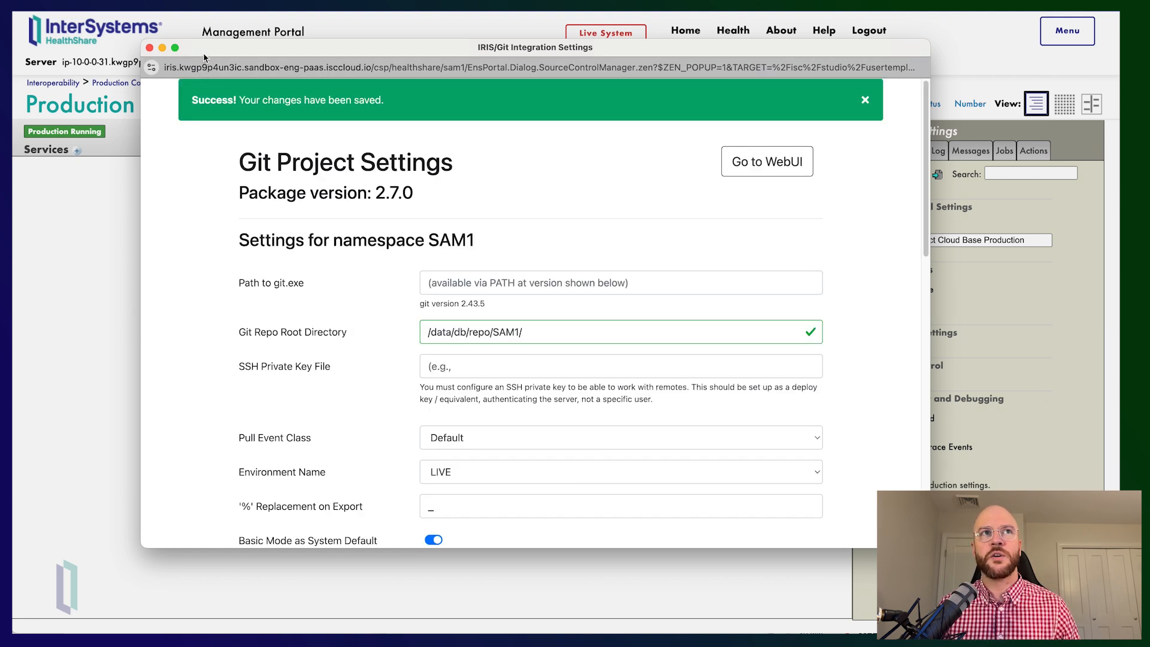
{"action": "left_click", "coordinate": [149, 48]}
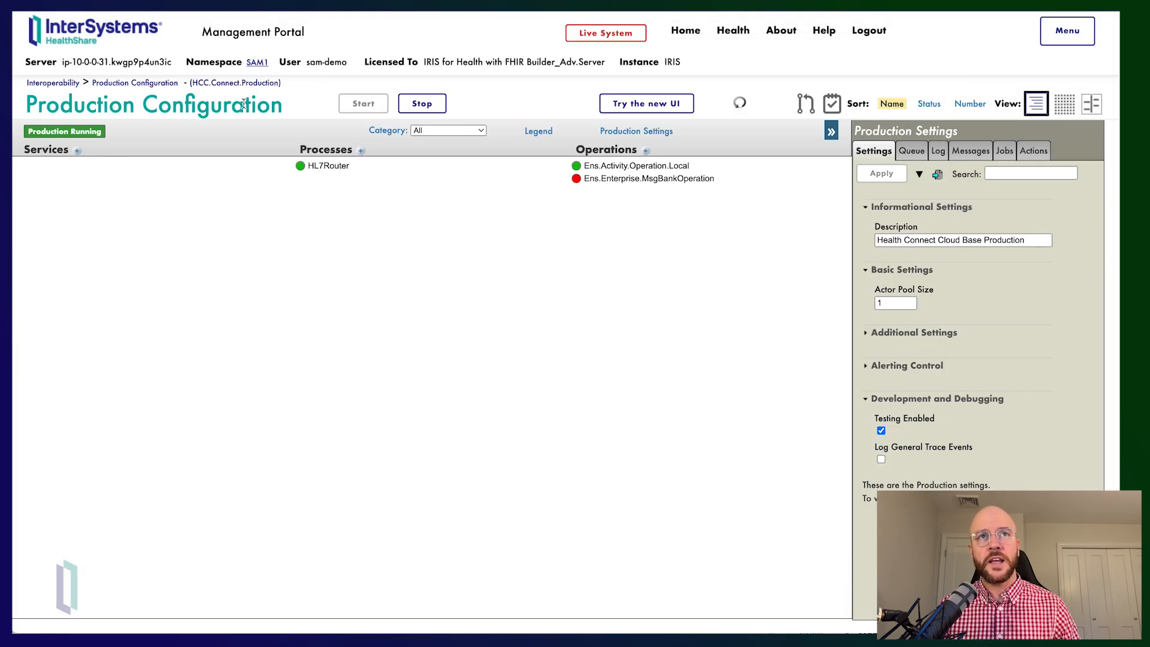
Force-import all items from source control into the SAM1 namespace and refresh the production configuration.
{"action": "left_click", "coordinate": [806, 103]}
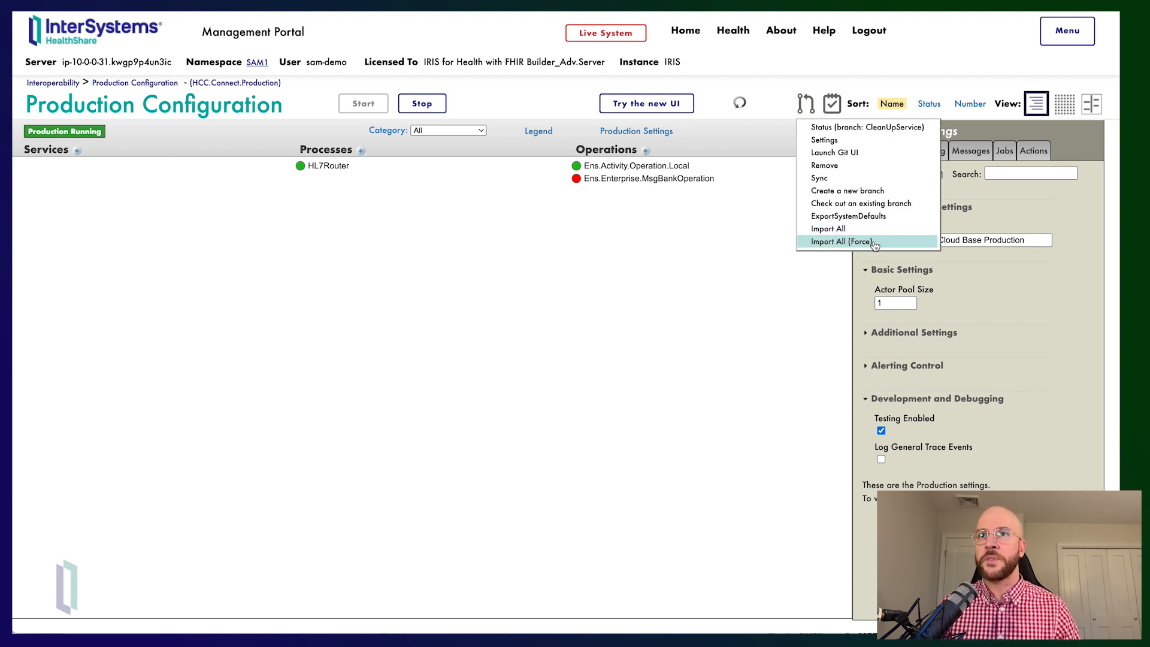
{"action": "left_click", "coordinate": [878, 241]}
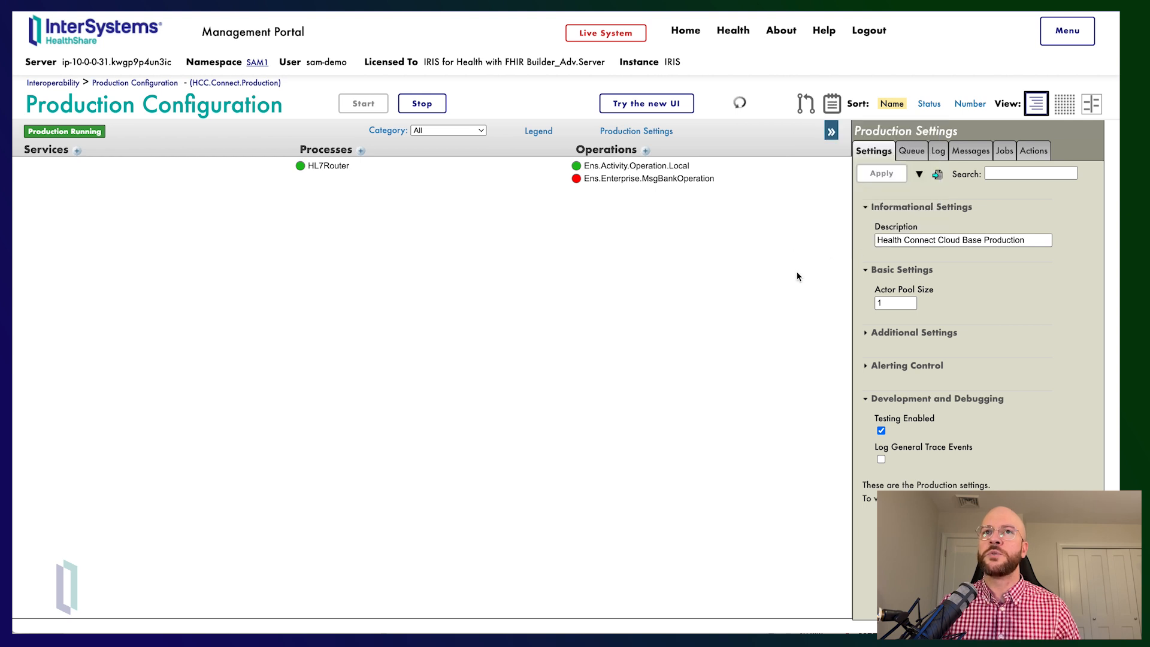
{"action": "left_click", "coordinate": [740, 107]}
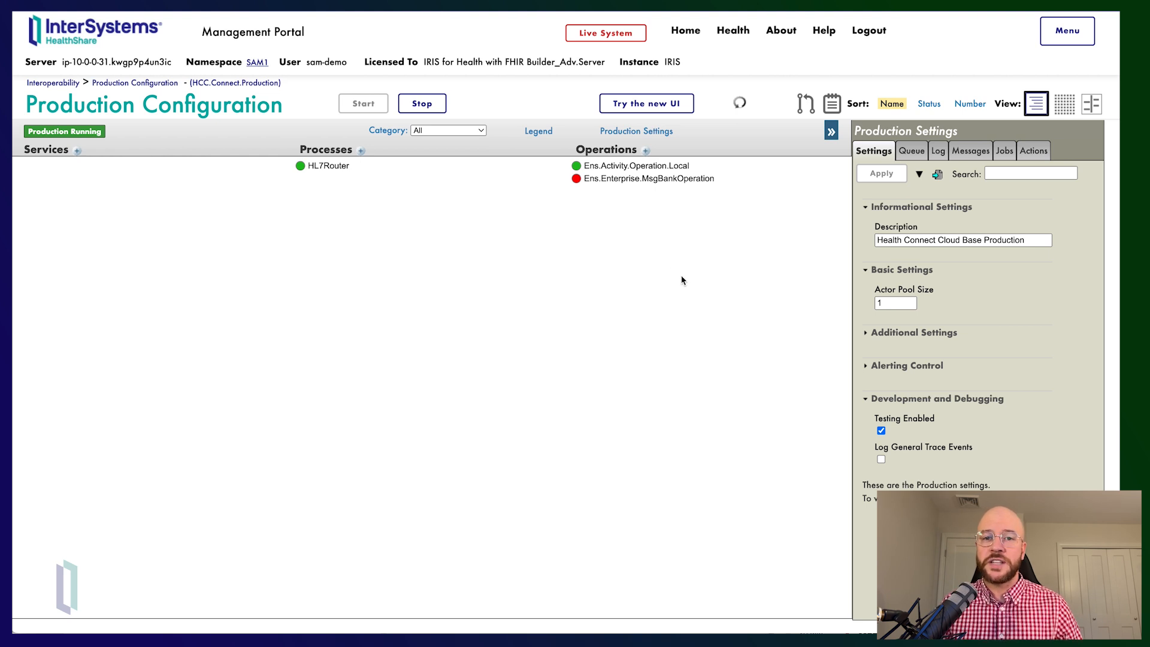
Create a new Git branch named HL7Service from the production's source control options.
{"action": "left_click", "coordinate": [806, 107]}
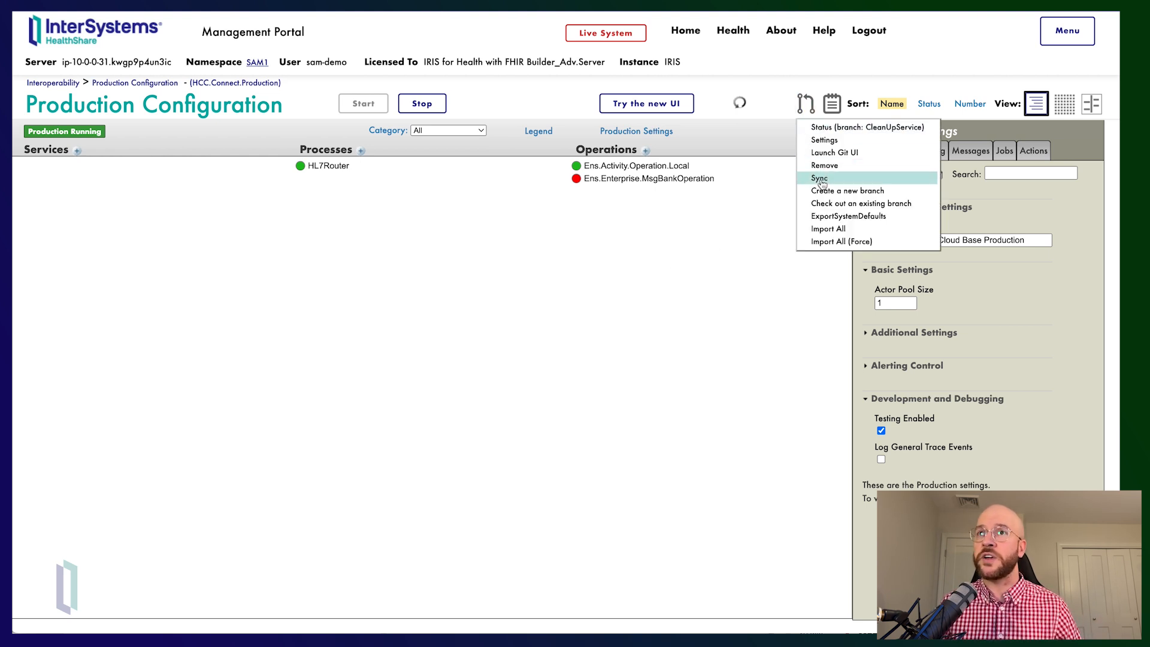
{"action": "left_click", "coordinate": [888, 191]}
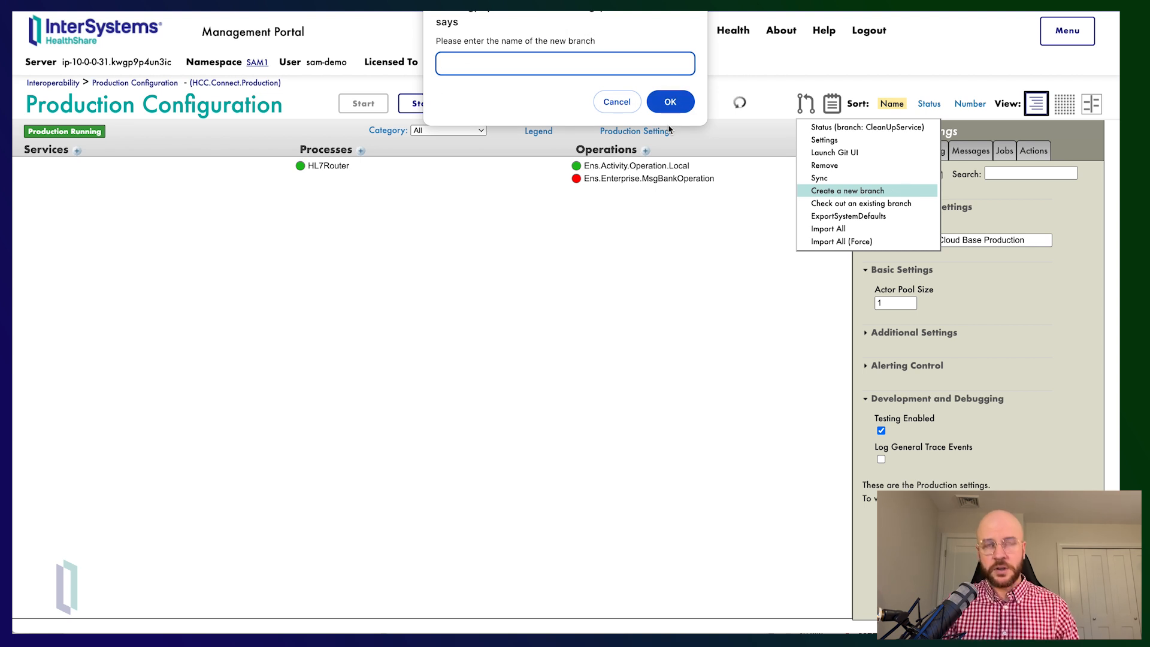
{"action": "type", "text": "HL"}
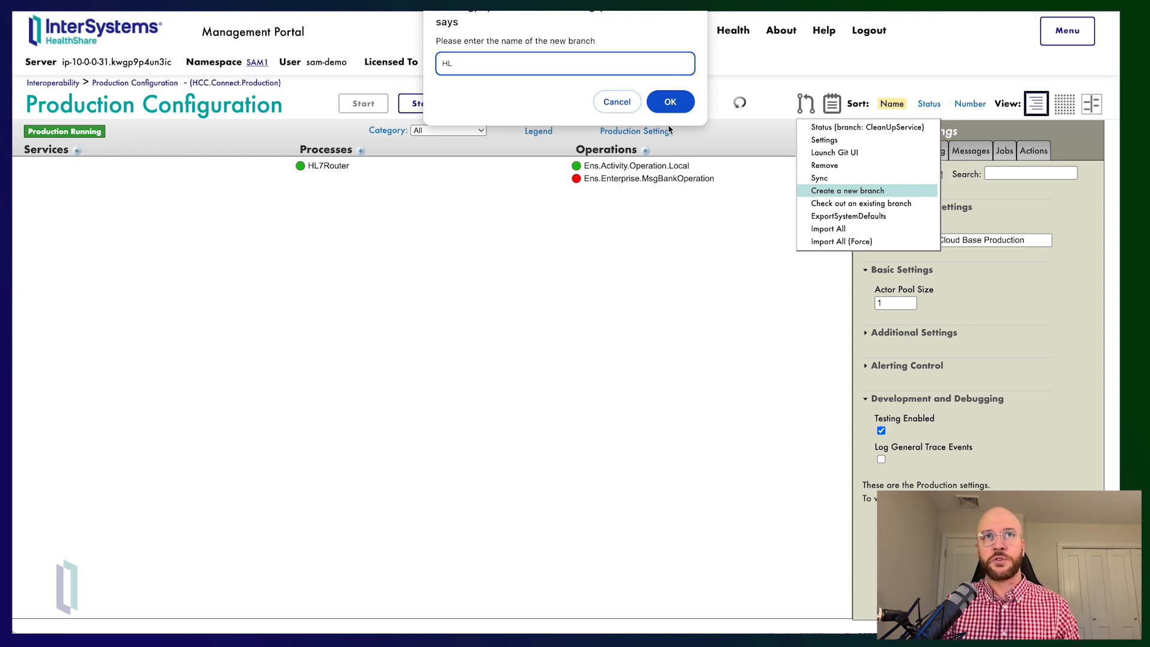
{"action": "type", "text": "7Servioc"}
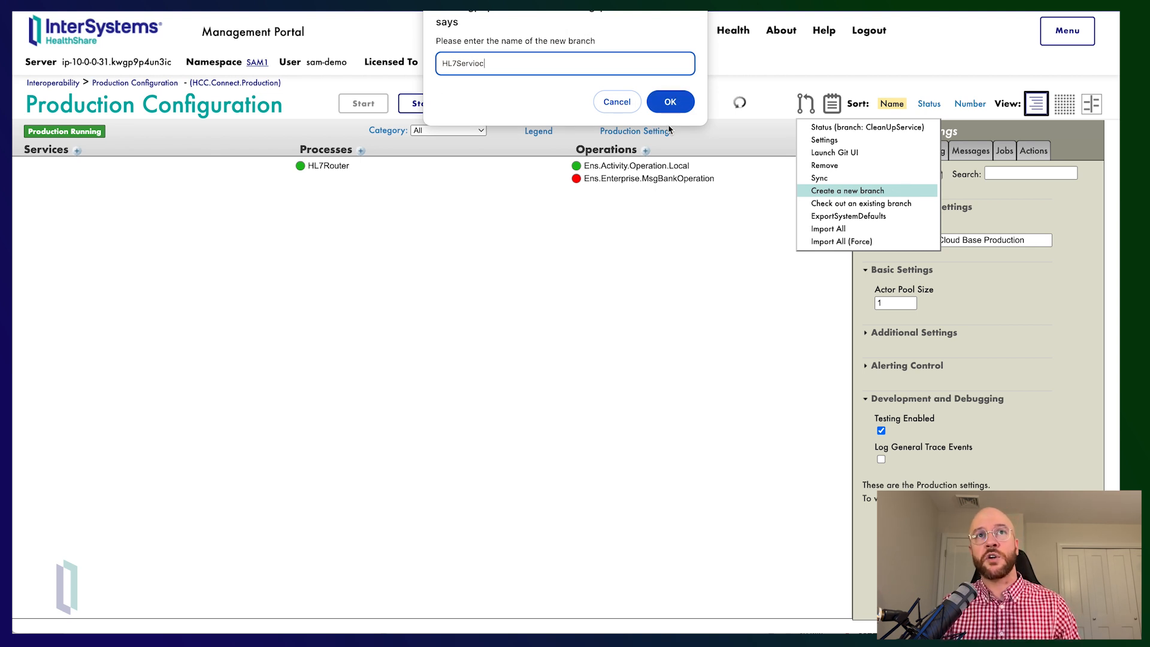
{"action": "key", "text": "BackSpace"}
{"action": "key", "text": "BackSpace"}
{"action": "type", "text": "ce"}
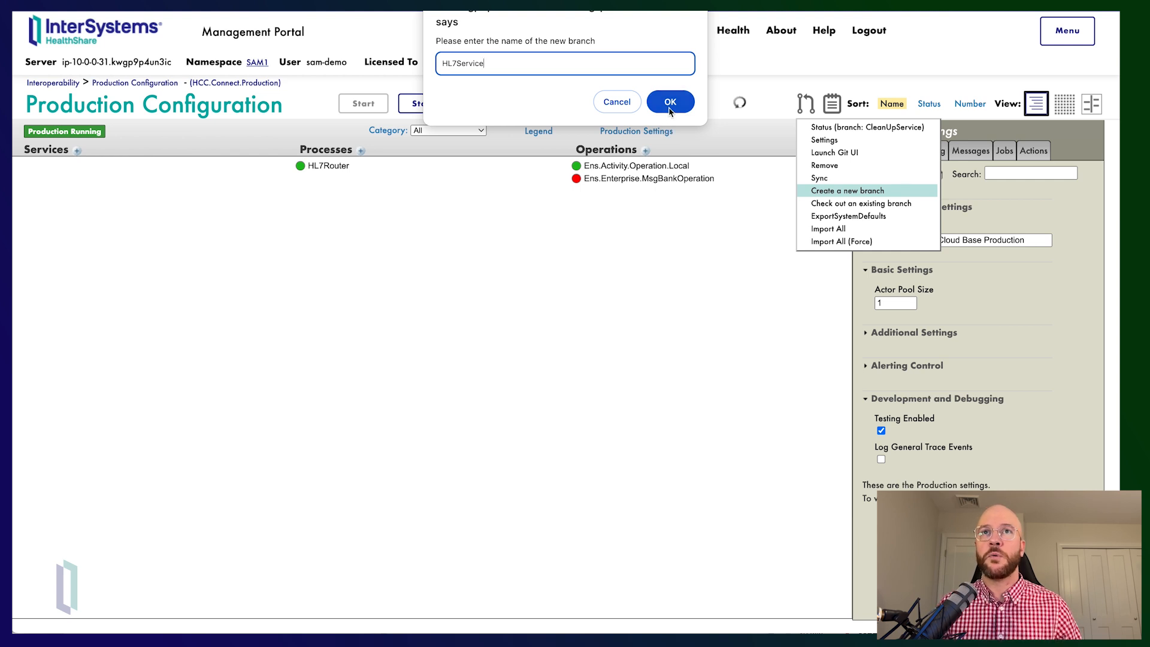
{"action": "left_click", "coordinate": [670, 102]}
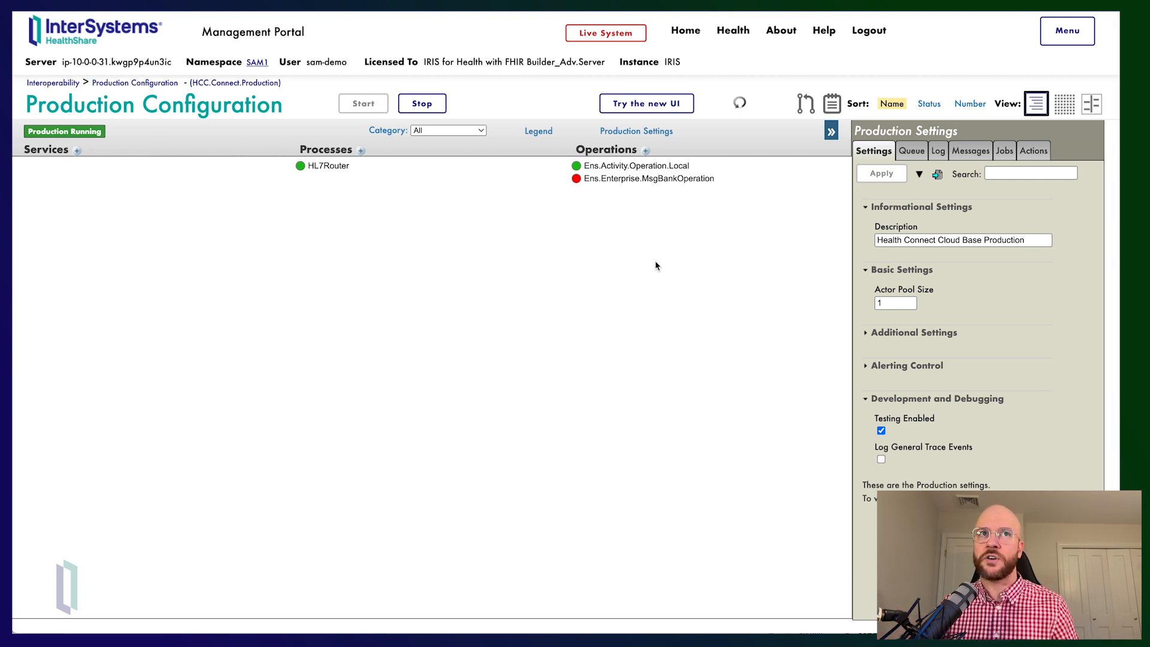
Start a new HL7 business service with HTTP as the input type and name it HL7Service.
{"action": "left_click", "coordinate": [77, 152]}
{"action": "left_click", "coordinate": [269, 187]}
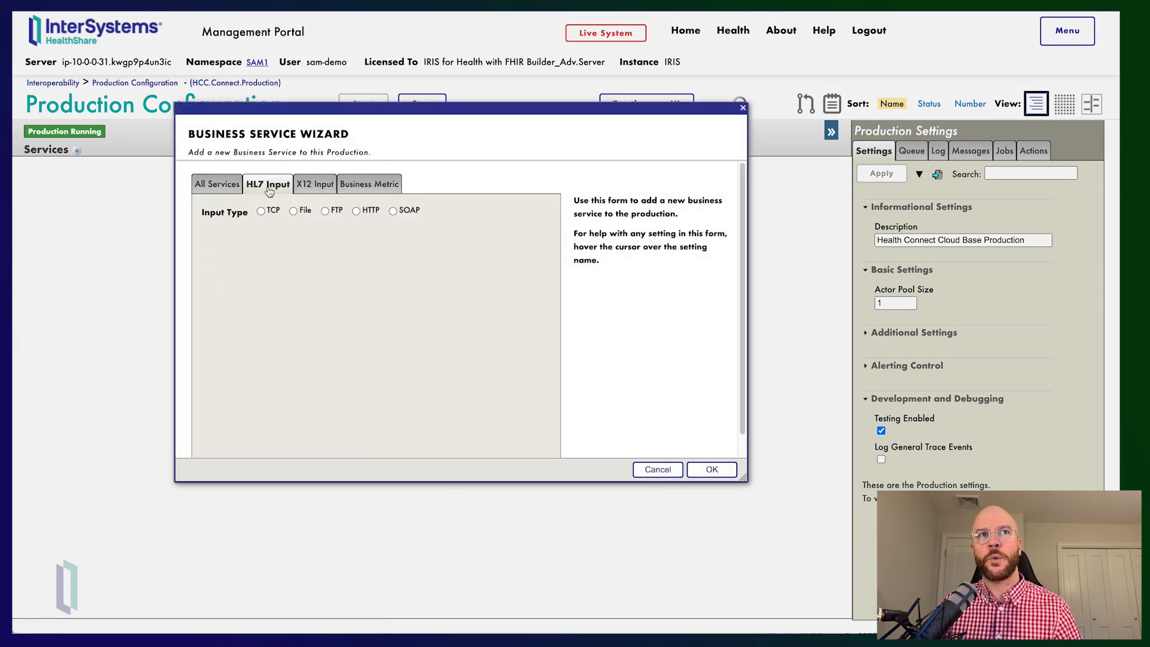
{"action": "left_click", "coordinate": [293, 210]}
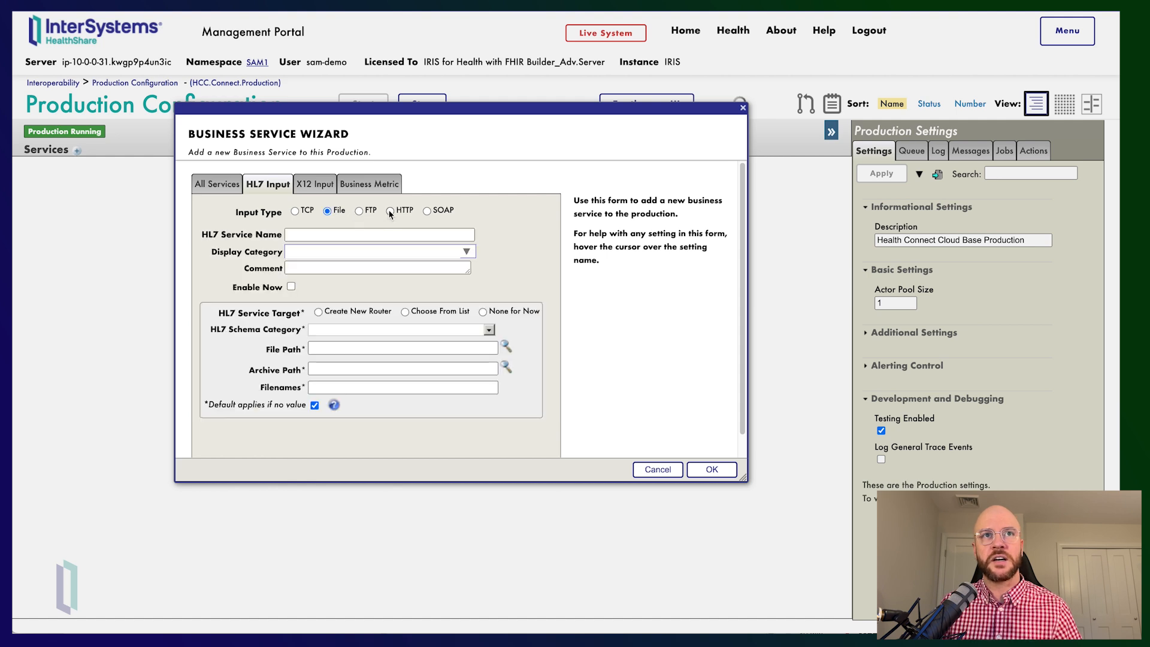
{"action": "left_click", "coordinate": [390, 210]}
{"action": "left_click", "coordinate": [354, 234]}
{"action": "type", "text": "H"}
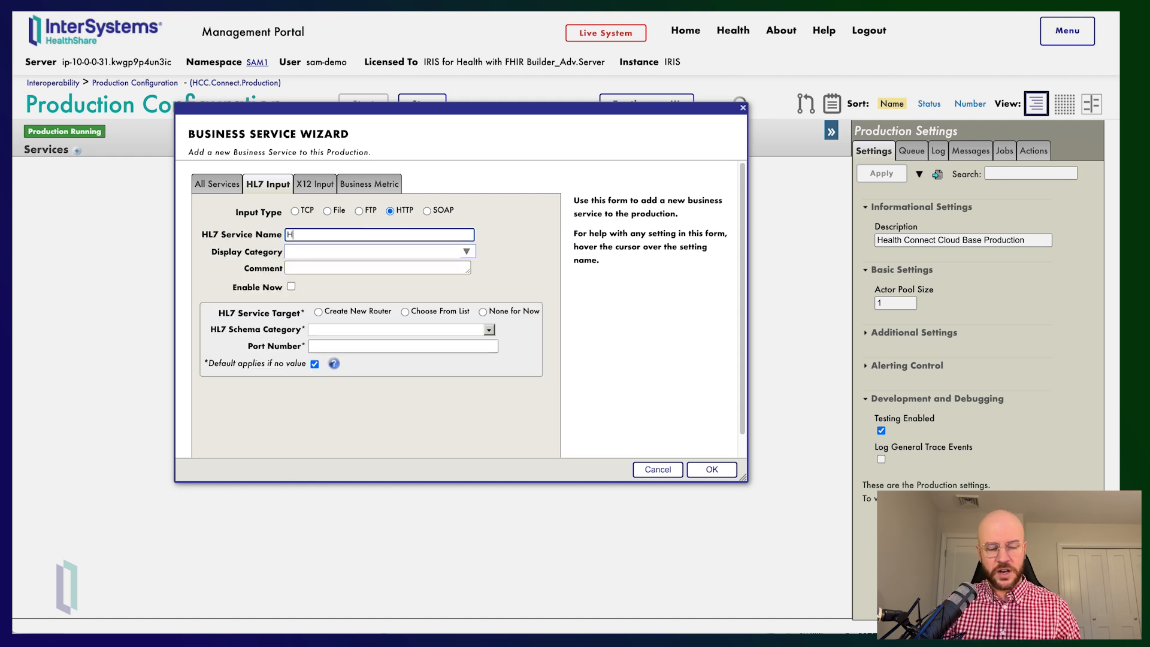
{"action": "type", "text": "L7Servo"}
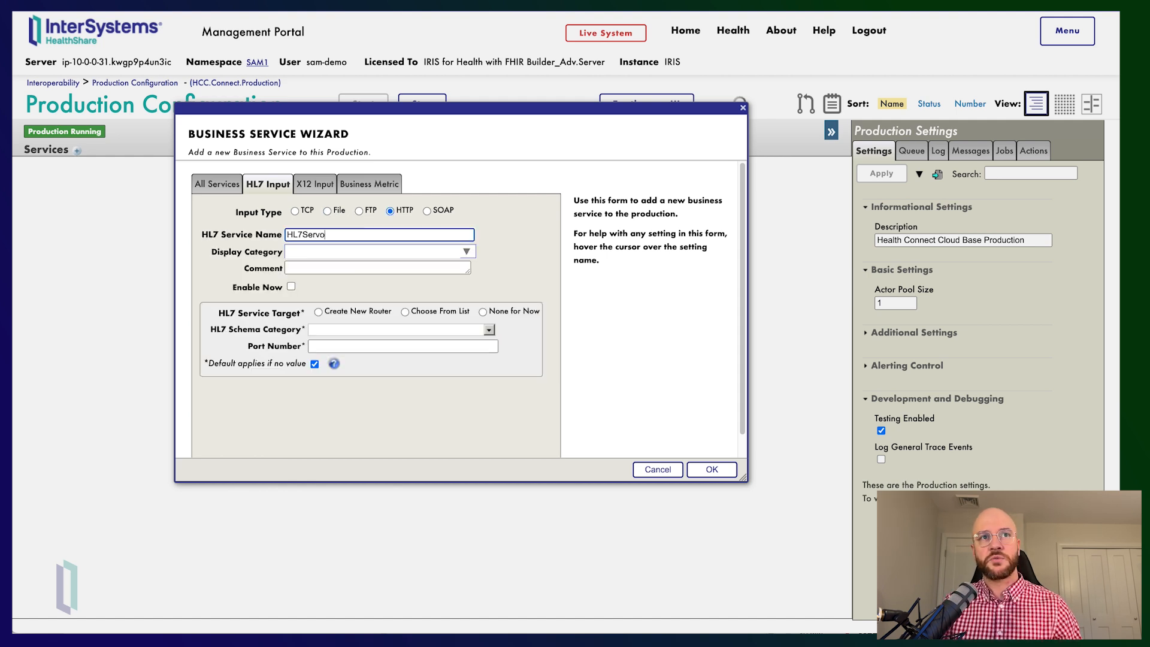
{"action": "key", "text": "BackSpace"}
{"action": "type", "text": "ice"}
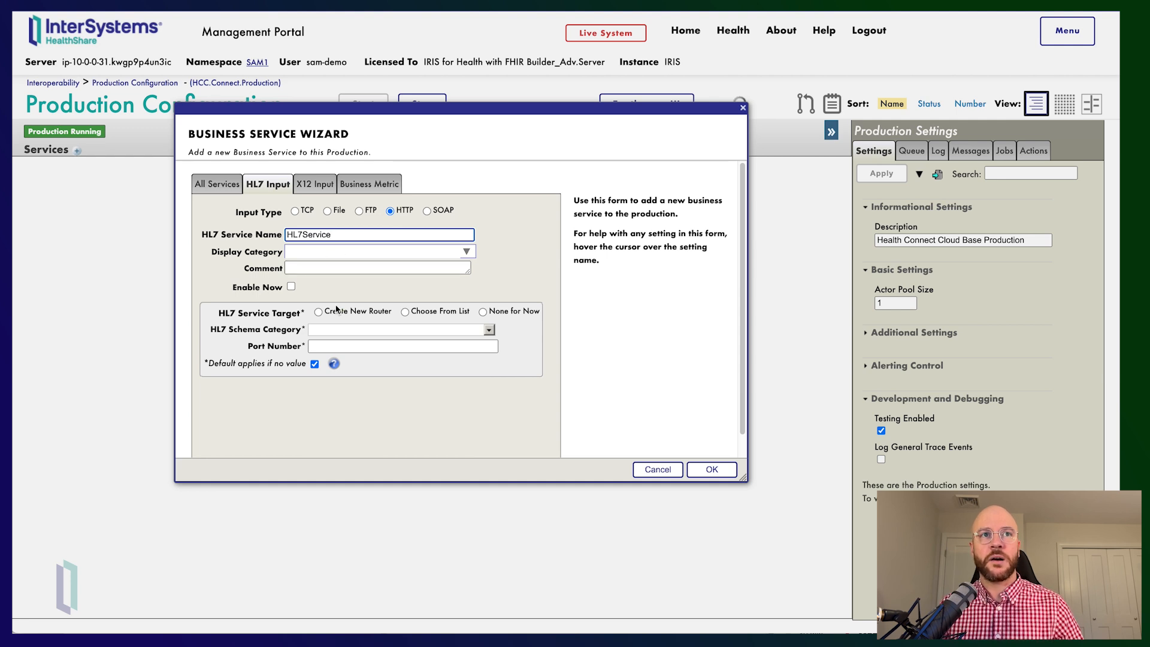
Set the new HL7 service's target to the existing HL7Router process.
{"action": "left_click", "coordinate": [508, 312]}
{"action": "left_click", "coordinate": [405, 312]}
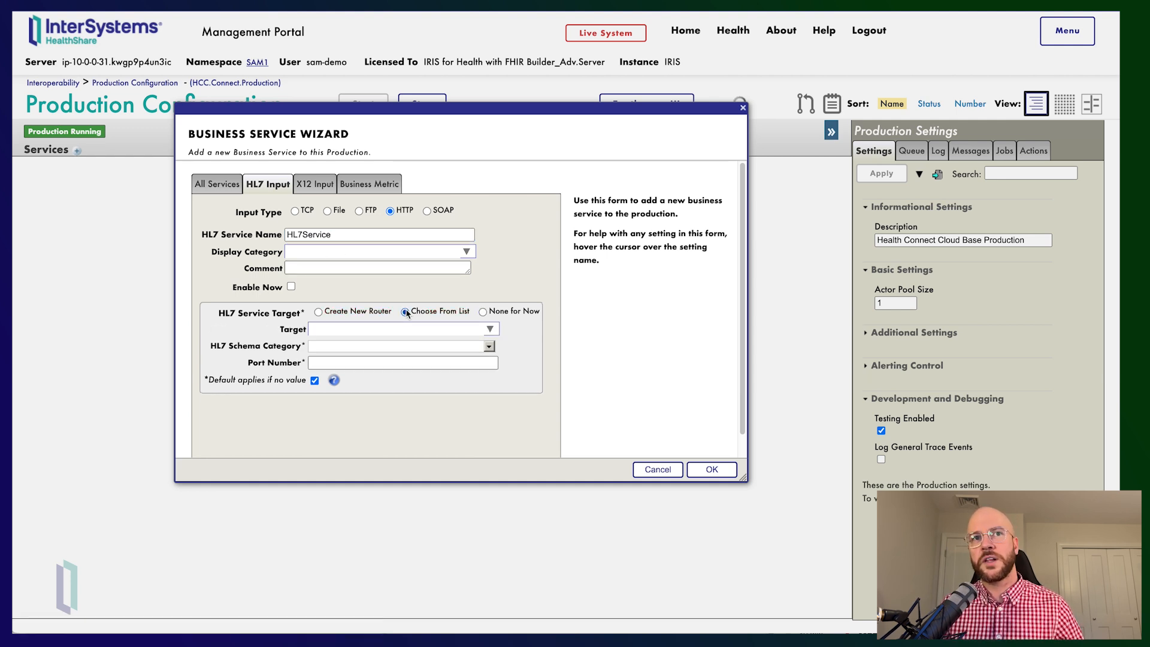
{"action": "left_click", "coordinate": [489, 329]}
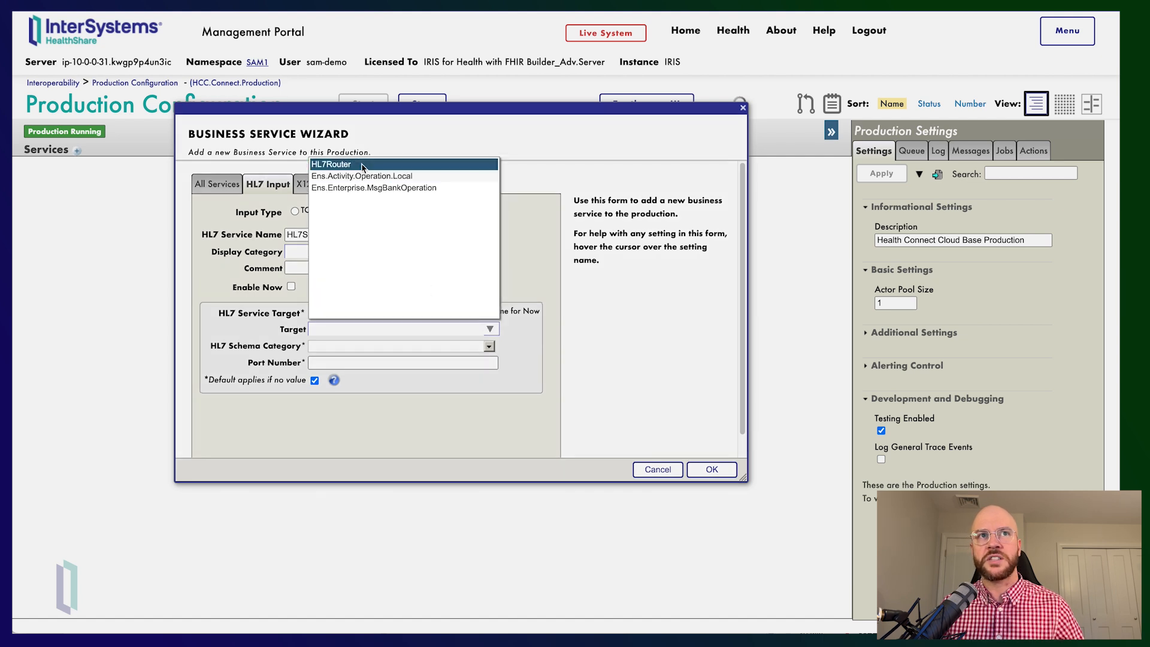
{"action": "left_click", "coordinate": [361, 162]}
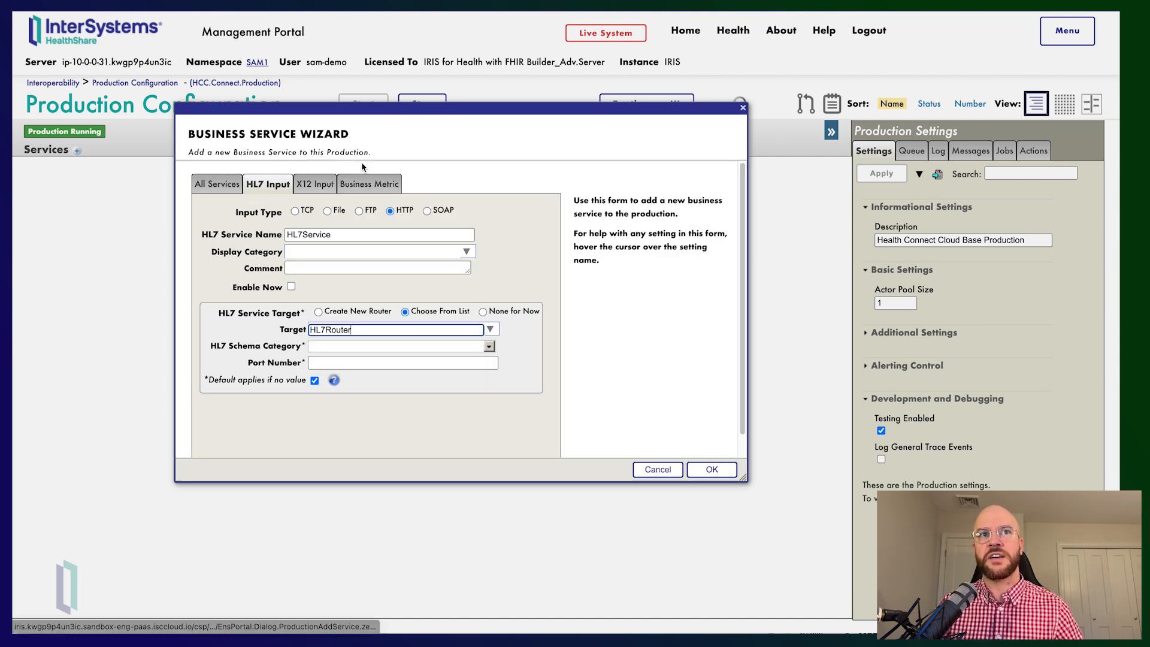
Set the HL7 schema category to 2.3.1 and the port number to 1224, and add the service to the production.
{"action": "left_click", "coordinate": [488, 346]}
{"action": "scroll", "coordinate": [379, 376], "scroll_direction": "down", "scroll_amount": 2}
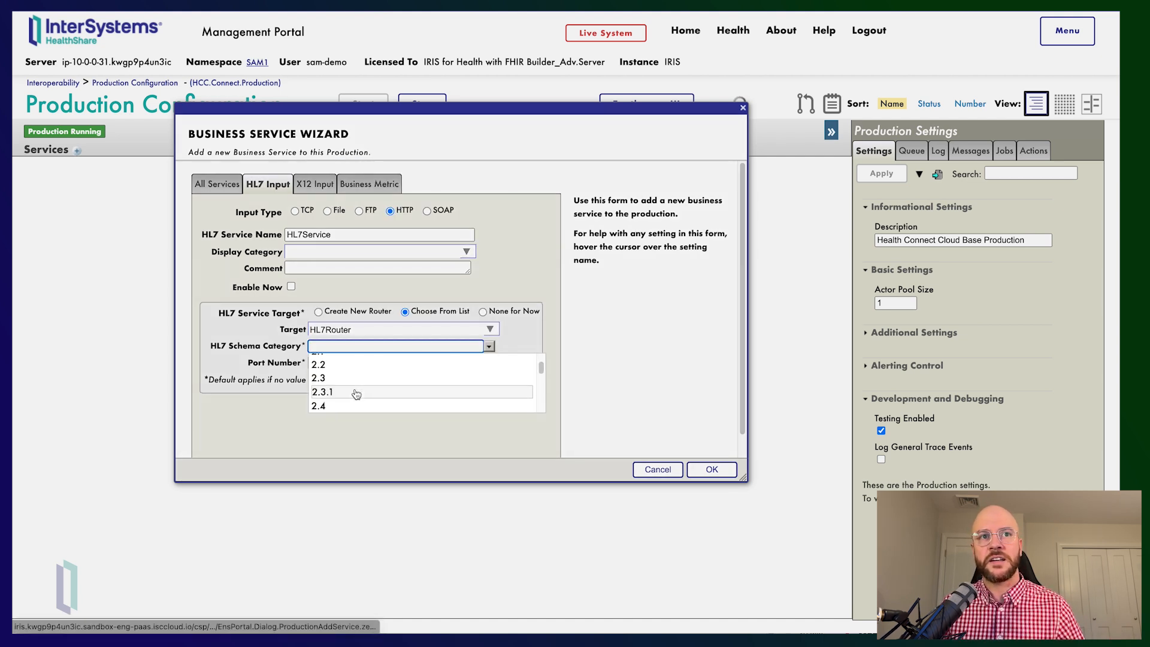
{"action": "left_click", "coordinate": [356, 391]}
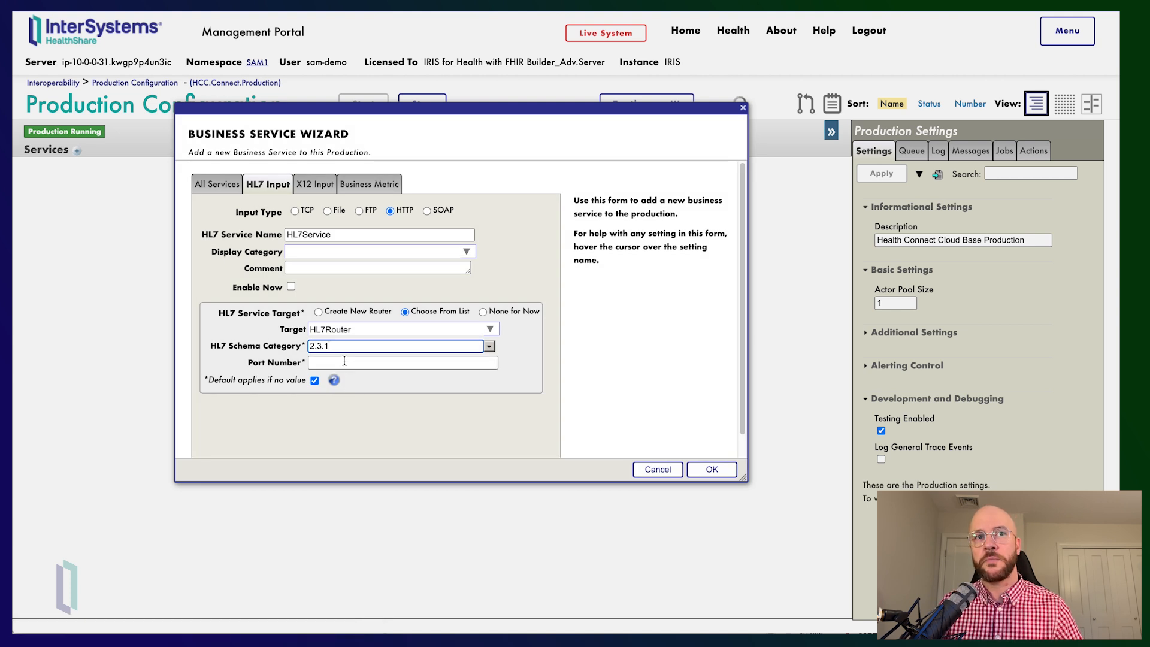
{"action": "left_click", "coordinate": [477, 363]}
{"action": "type", "text": "1224"}
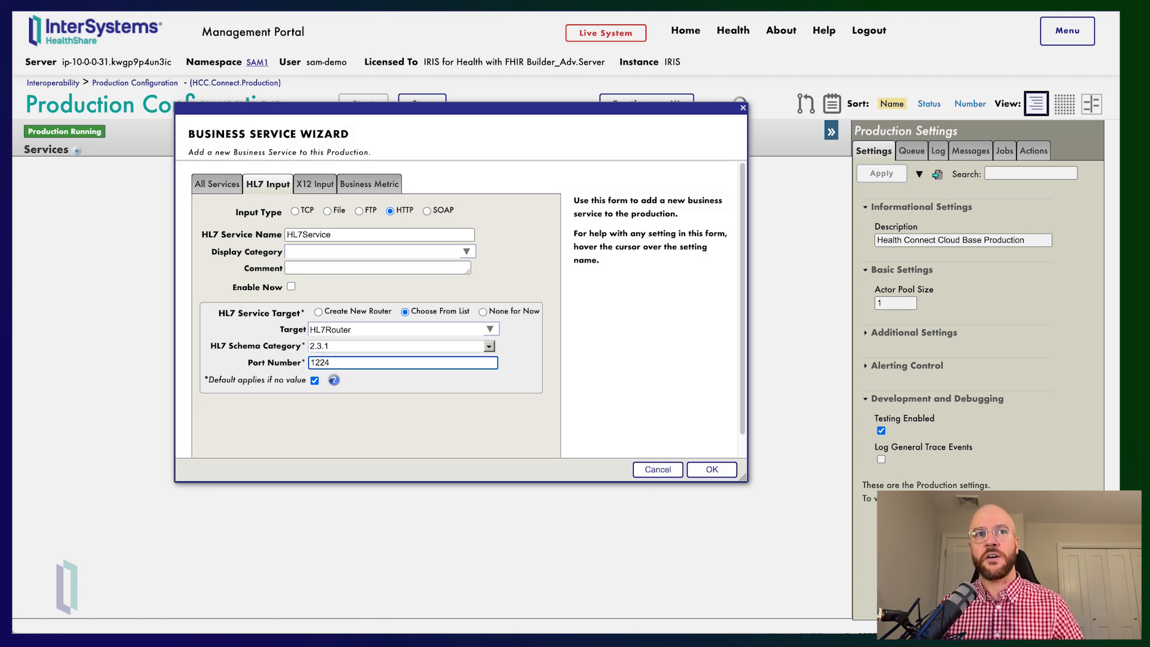
{"action": "left_click", "coordinate": [716, 471]}
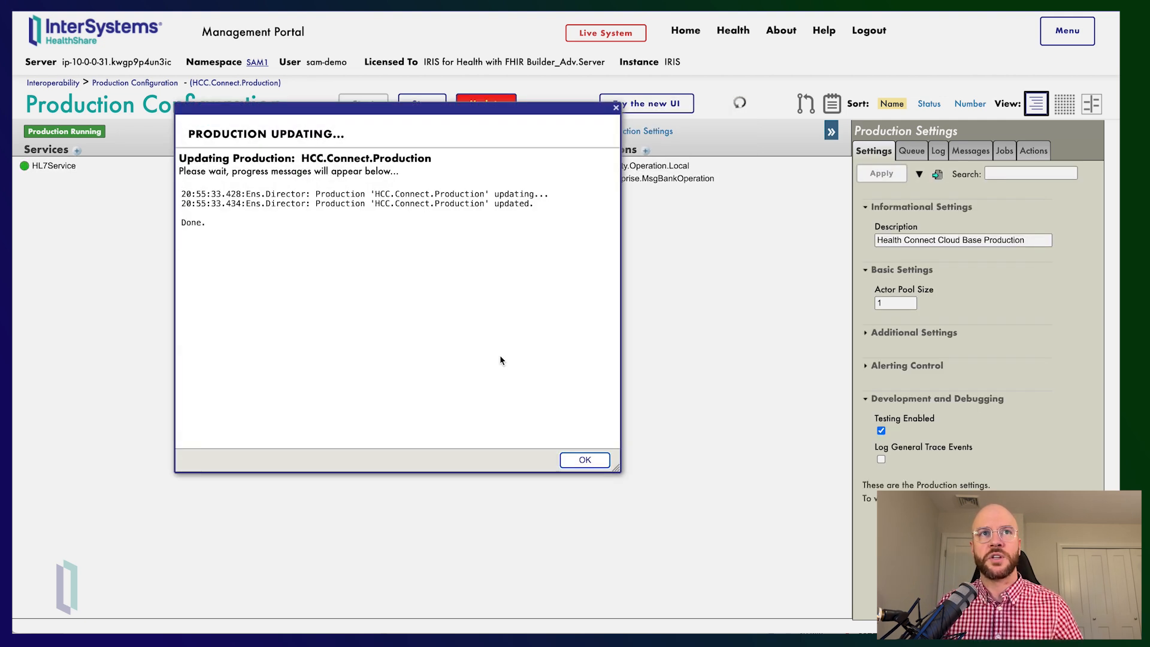
{"action": "left_click", "coordinate": [585, 459]}
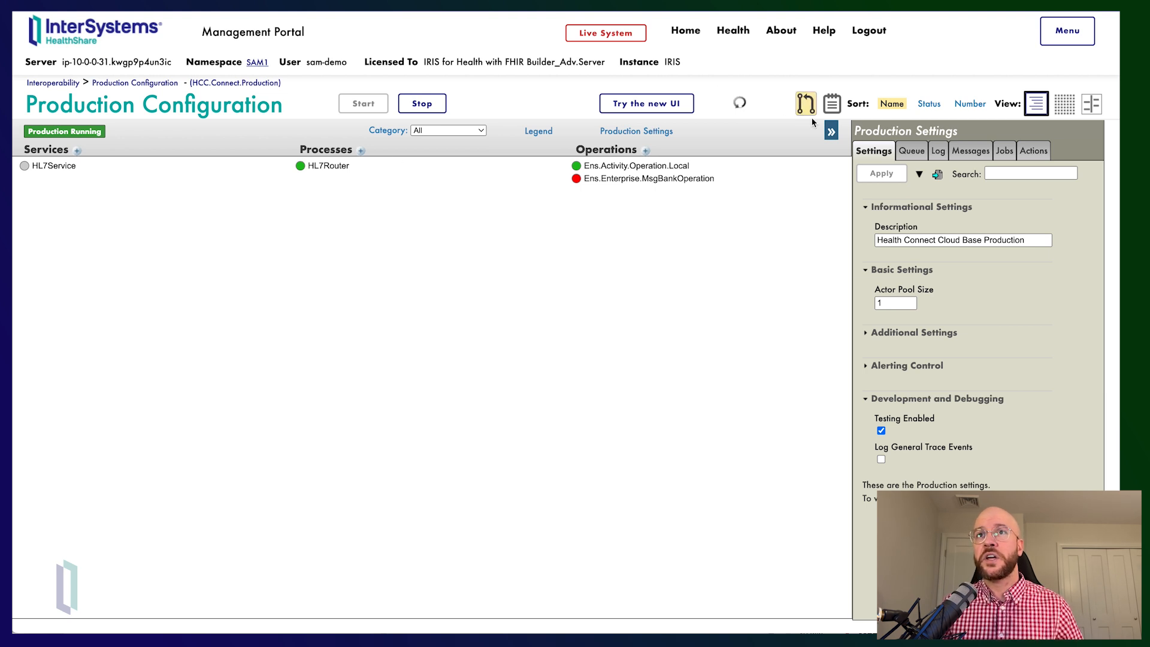
Open the source control sync for the production and set its commit message to "Added HL7Service to production.".
{"action": "left_click", "coordinate": [806, 104]}
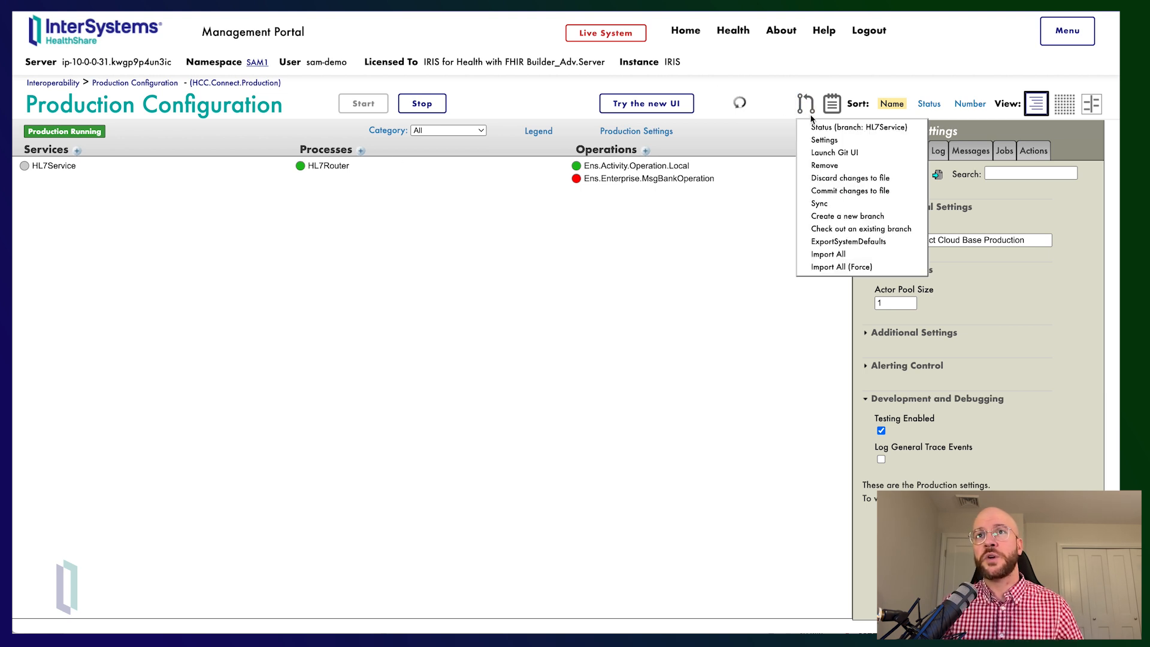
{"action": "left_click", "coordinate": [838, 204]}
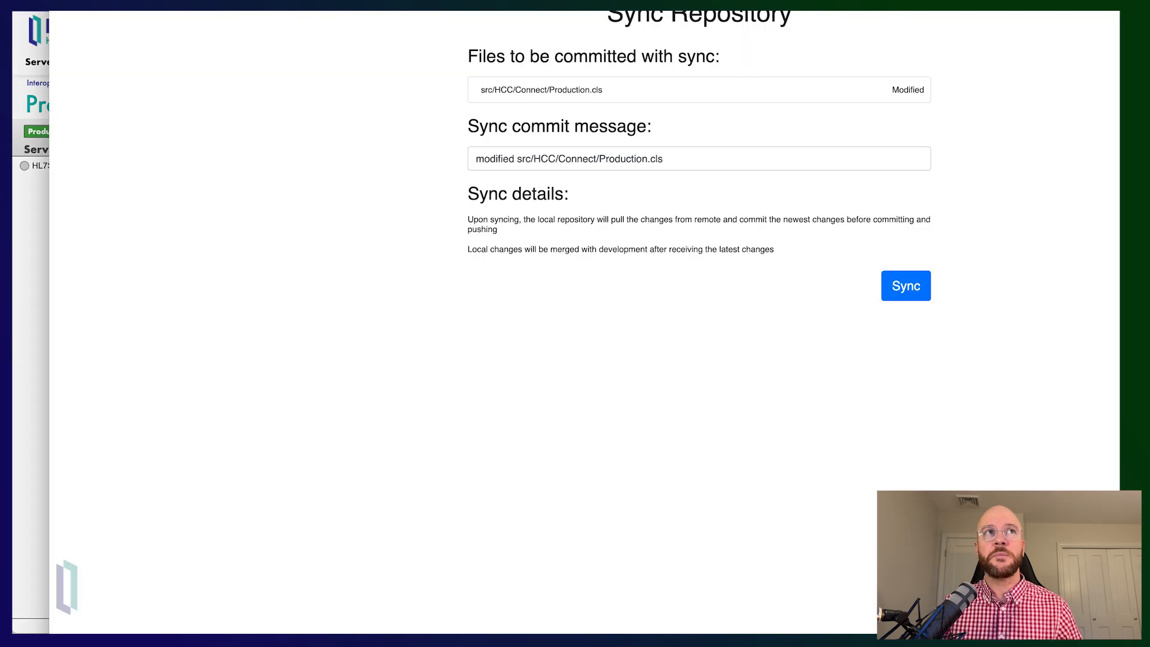
{"action": "left_click_drag", "start_coordinate": [49, 2], "coordinate": [501, 191]}
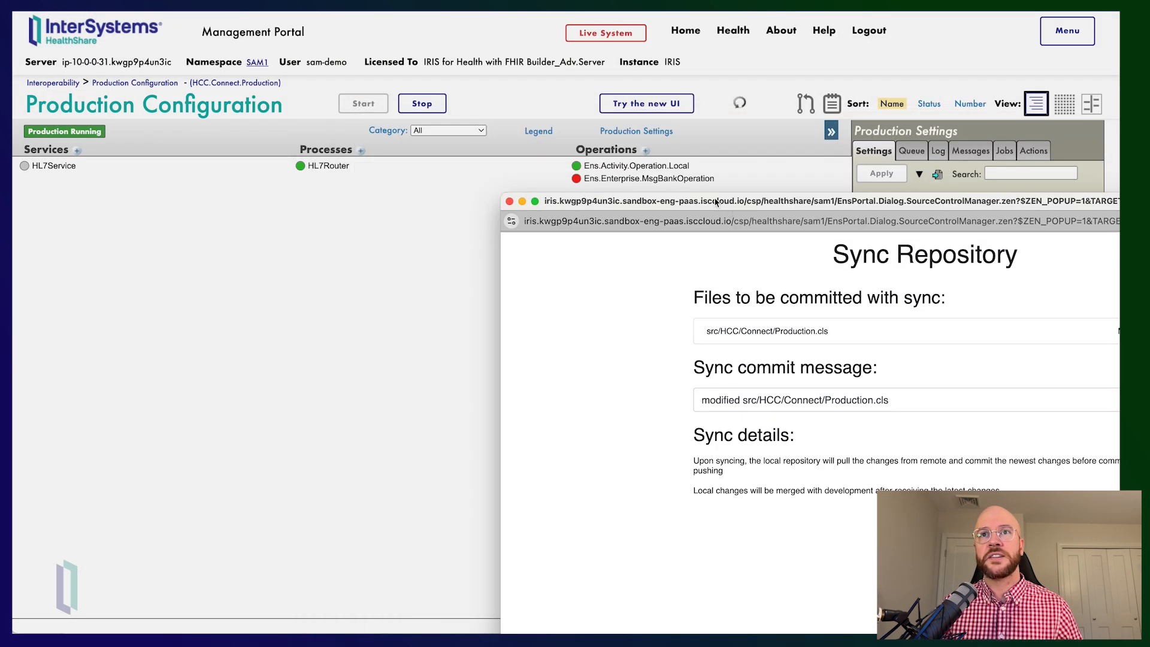
{"action": "left_click_drag", "start_coordinate": [716, 202], "coordinate": [378, 37]}
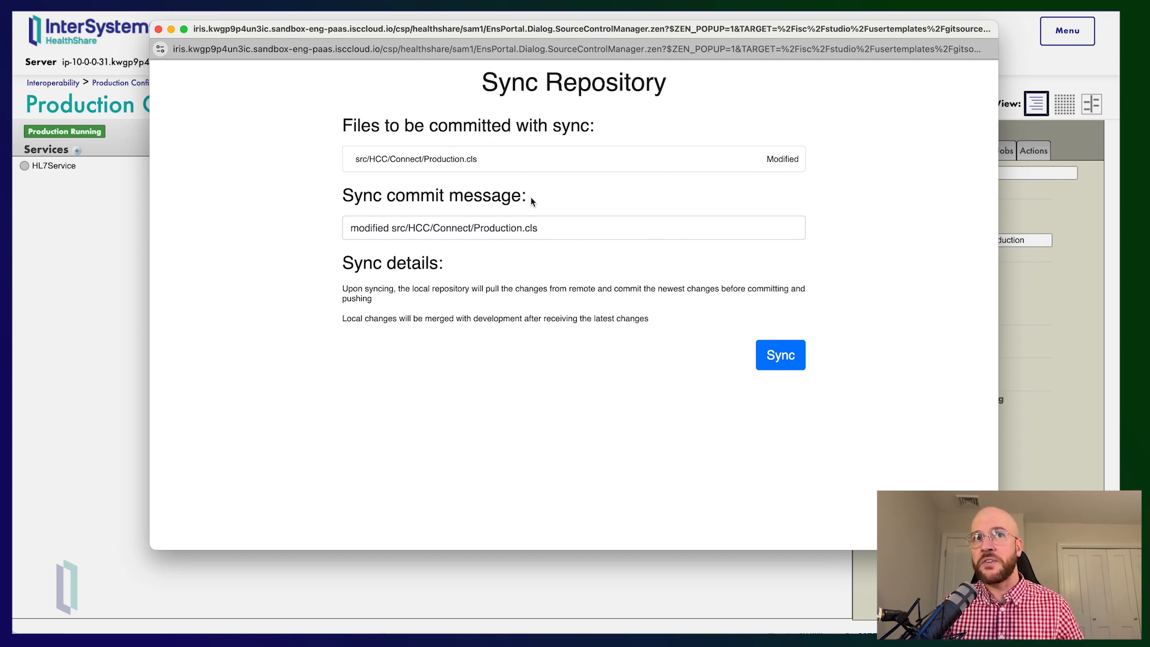
{"action": "left_click_drag", "start_coordinate": [578, 229], "coordinate": [322, 230]}
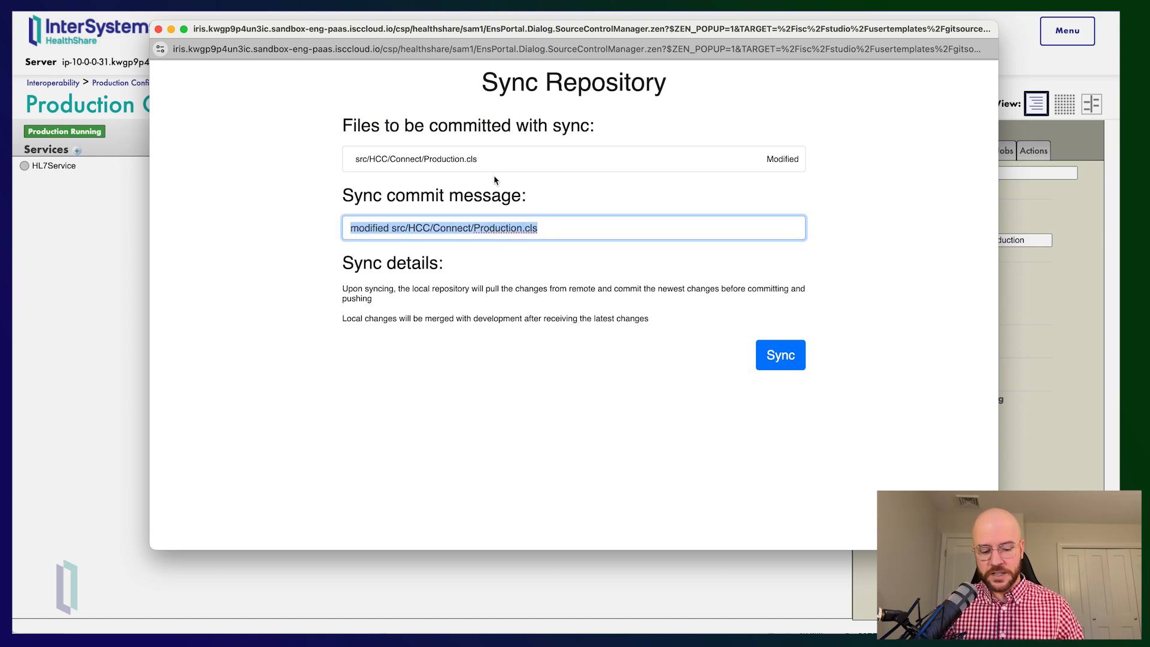
{"action": "type", "text": "Added "}
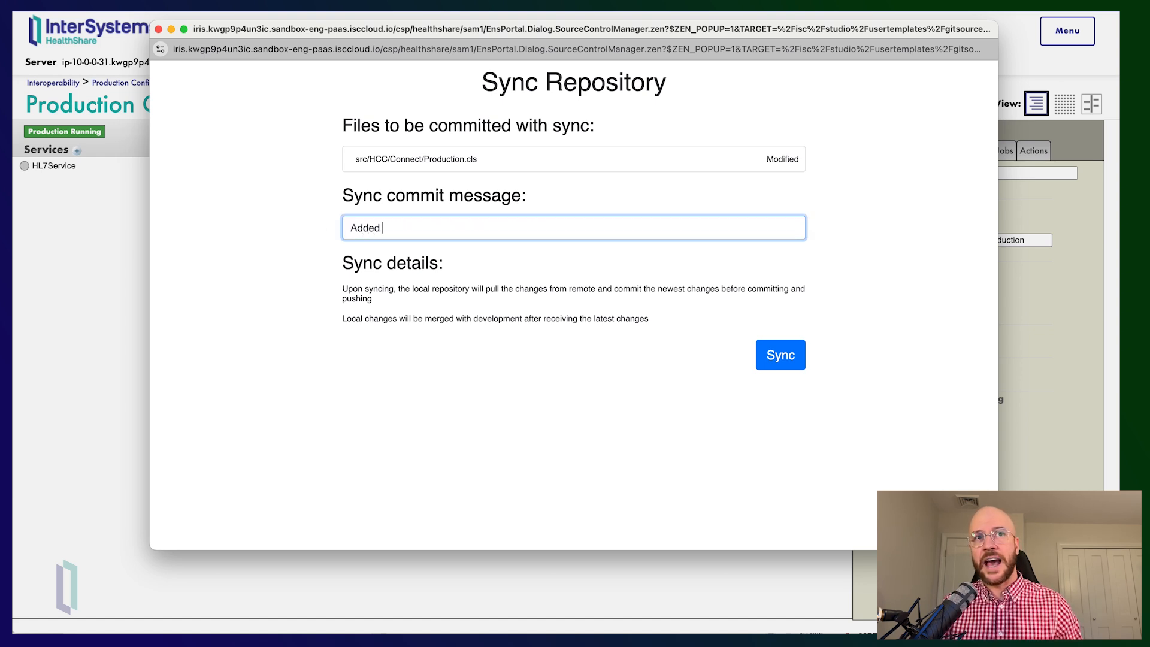
{"action": "type", "text": "HL7Ser"}
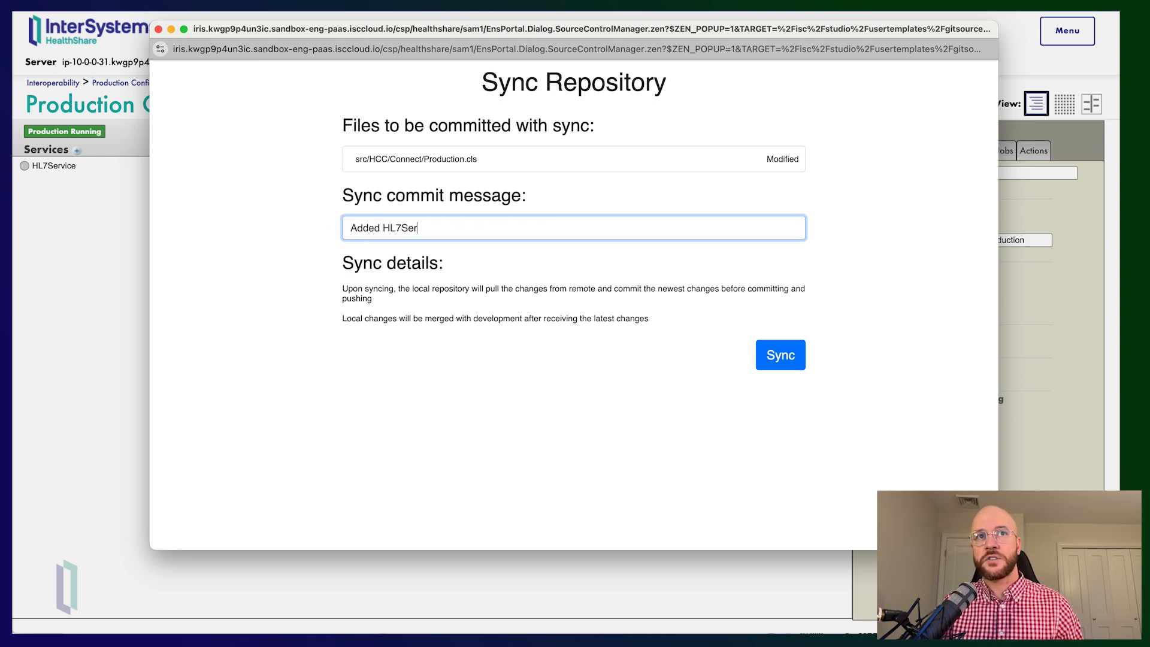
{"action": "type", "text": "vice to production."}
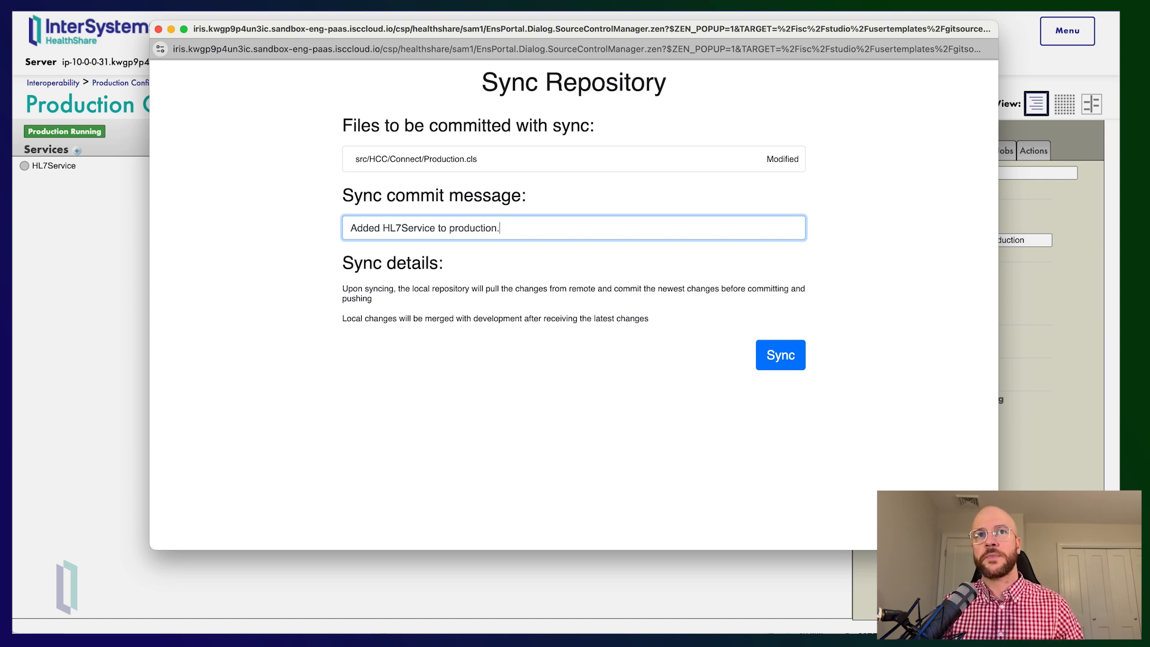
Sync the repository, review the sync output and close the sync window.
{"action": "left_click", "coordinate": [771, 345]}
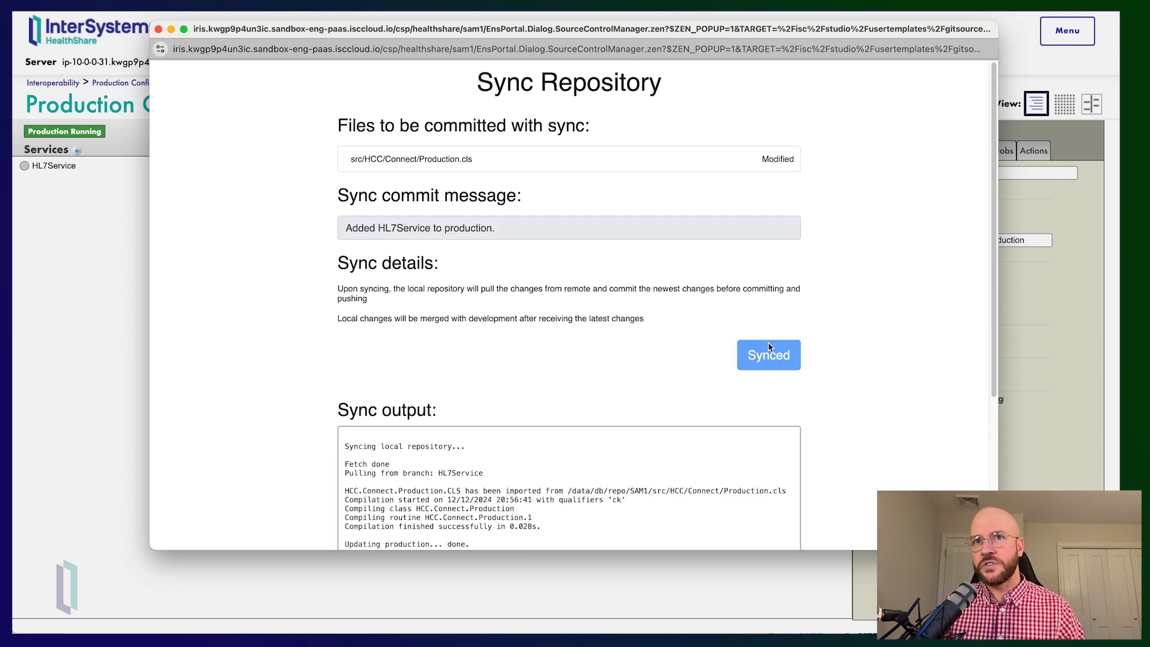
{"action": "scroll", "coordinate": [565, 375], "scroll_direction": "down", "scroll_amount": 4}
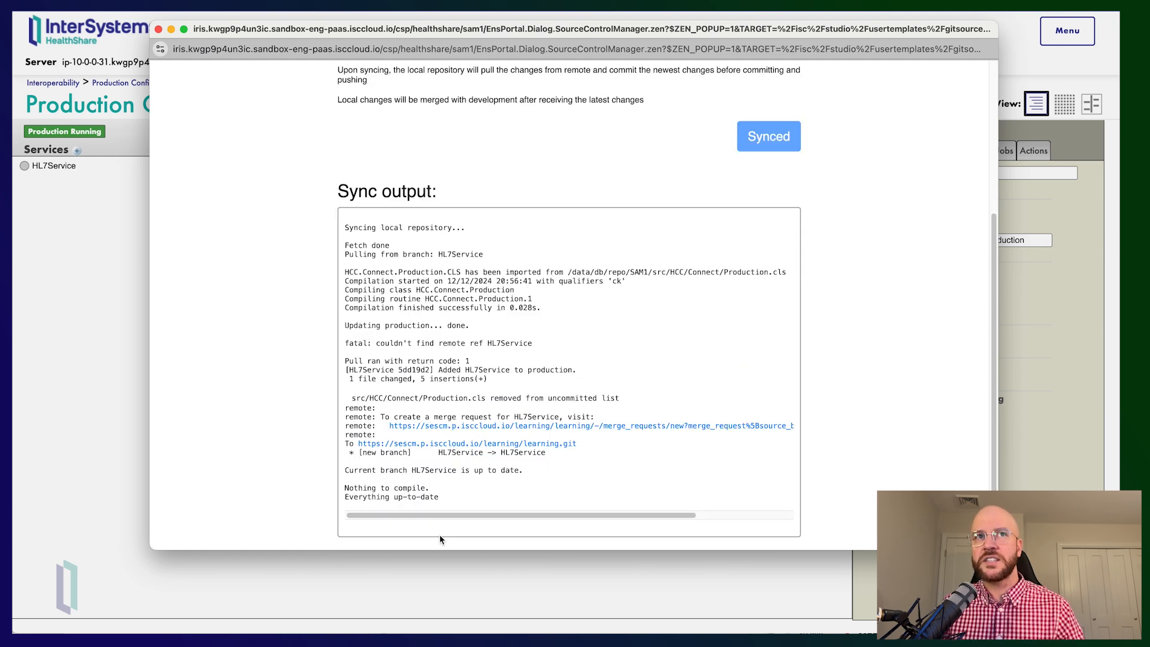
{"action": "left_click", "coordinate": [158, 29]}
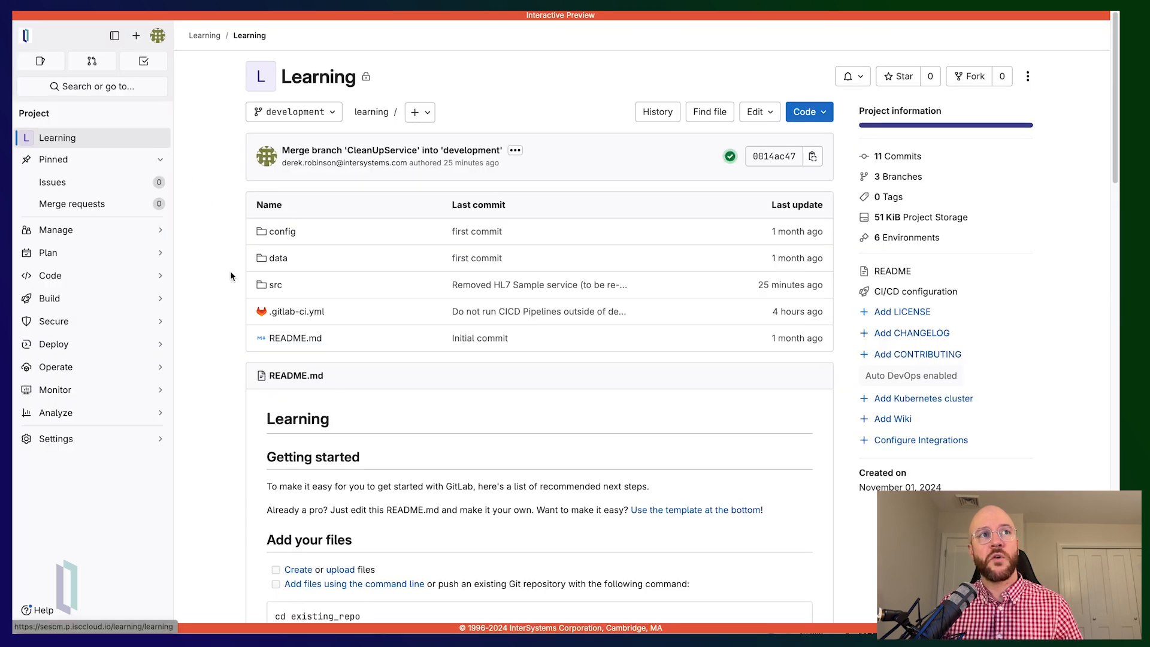
Switch to the Learning project in GitLab and open the HL7Service branch from its list of branches.
{"action": "mouse_move", "coordinate": [73, 286]}
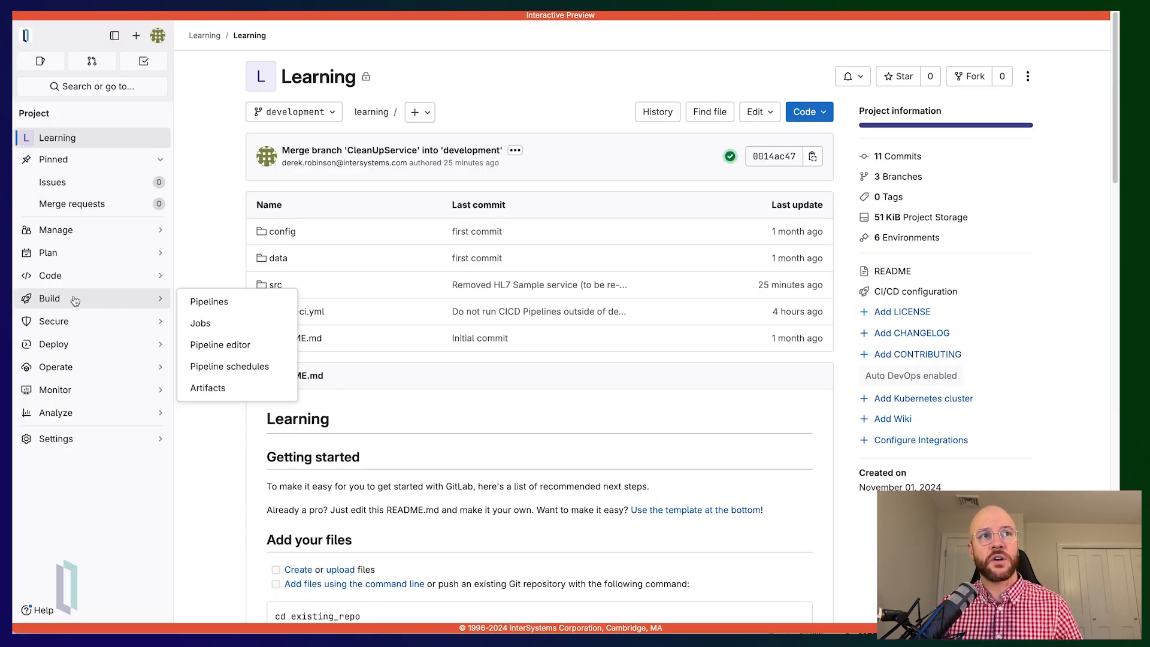
{"action": "left_click", "coordinate": [226, 326]}
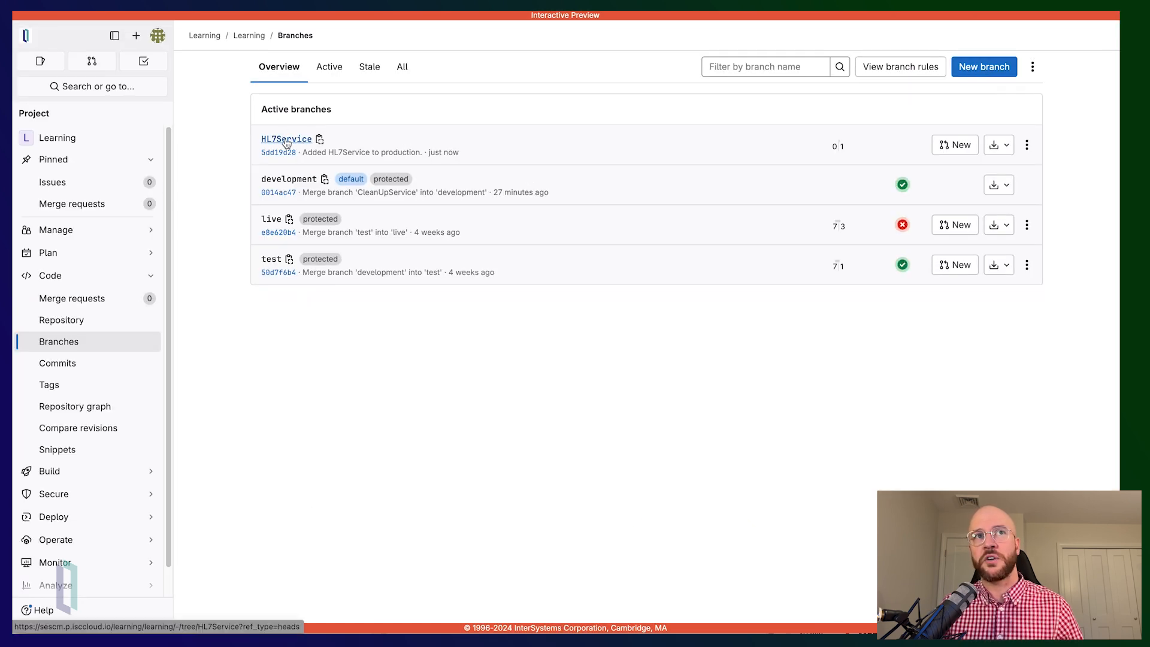
{"action": "left_click", "coordinate": [287, 140]}
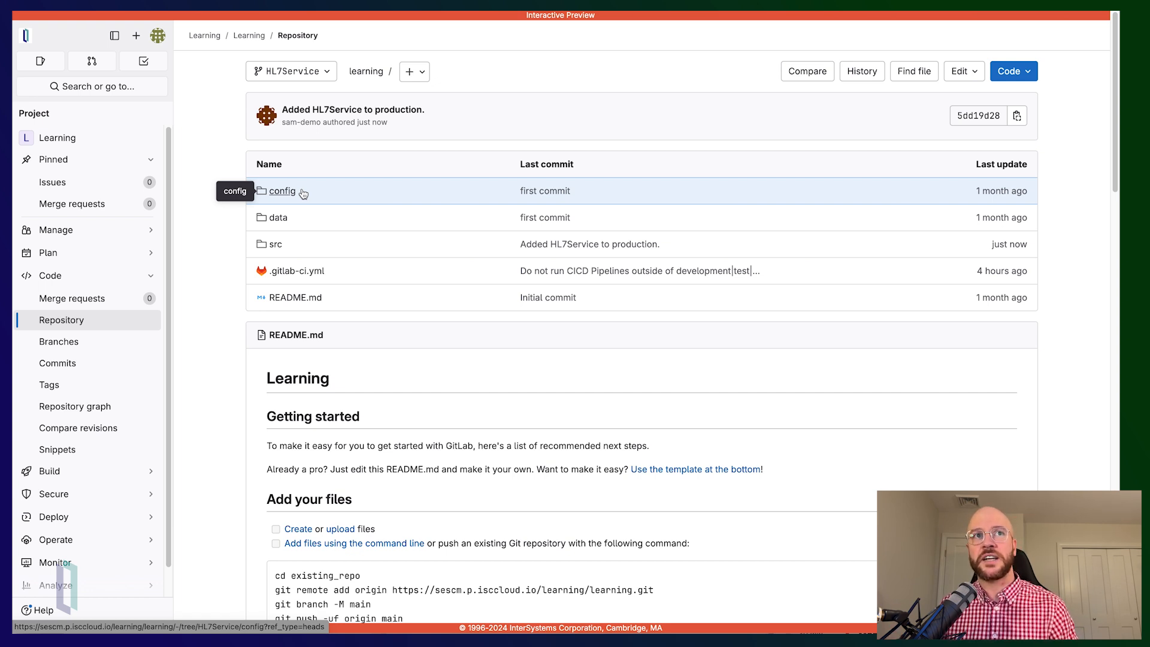
Start a new merge request from the HL7Service branch into the development branch and continue to its details form.
{"action": "left_click", "coordinate": [100, 300]}
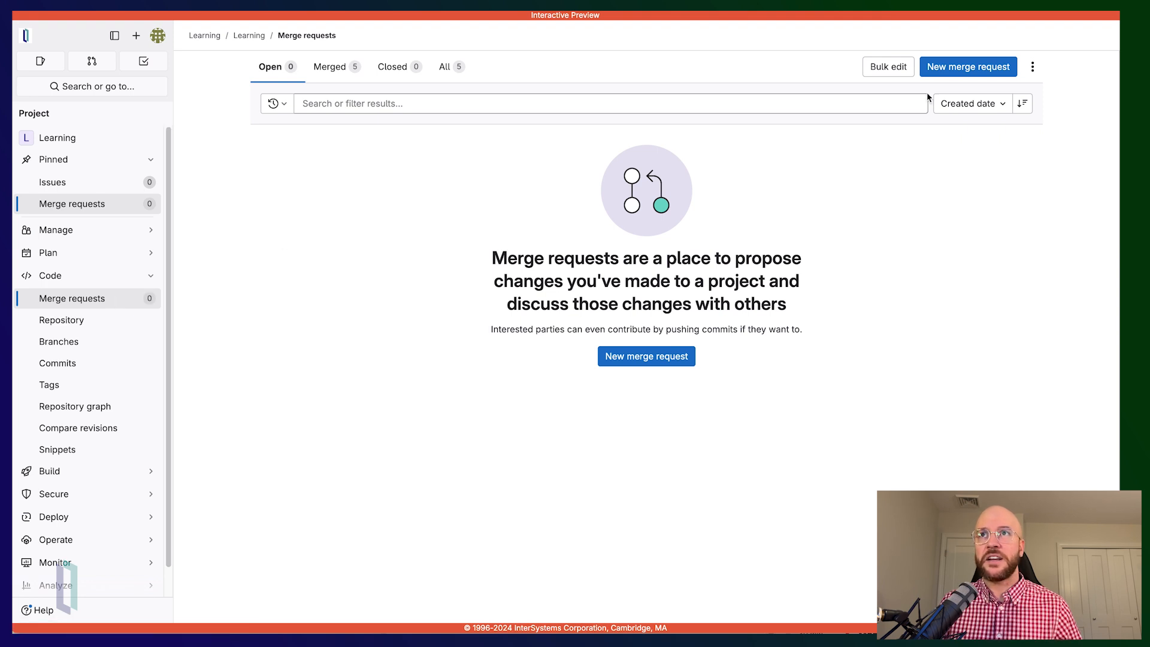
{"action": "left_click", "coordinate": [956, 68]}
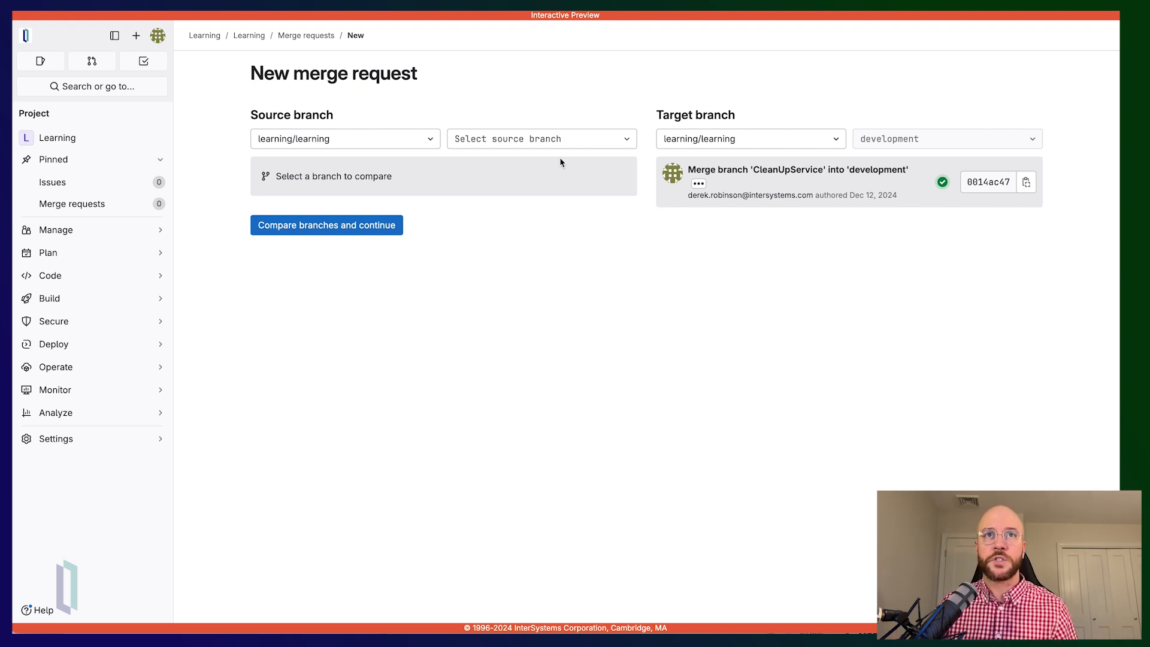
{"action": "left_click", "coordinate": [559, 142]}
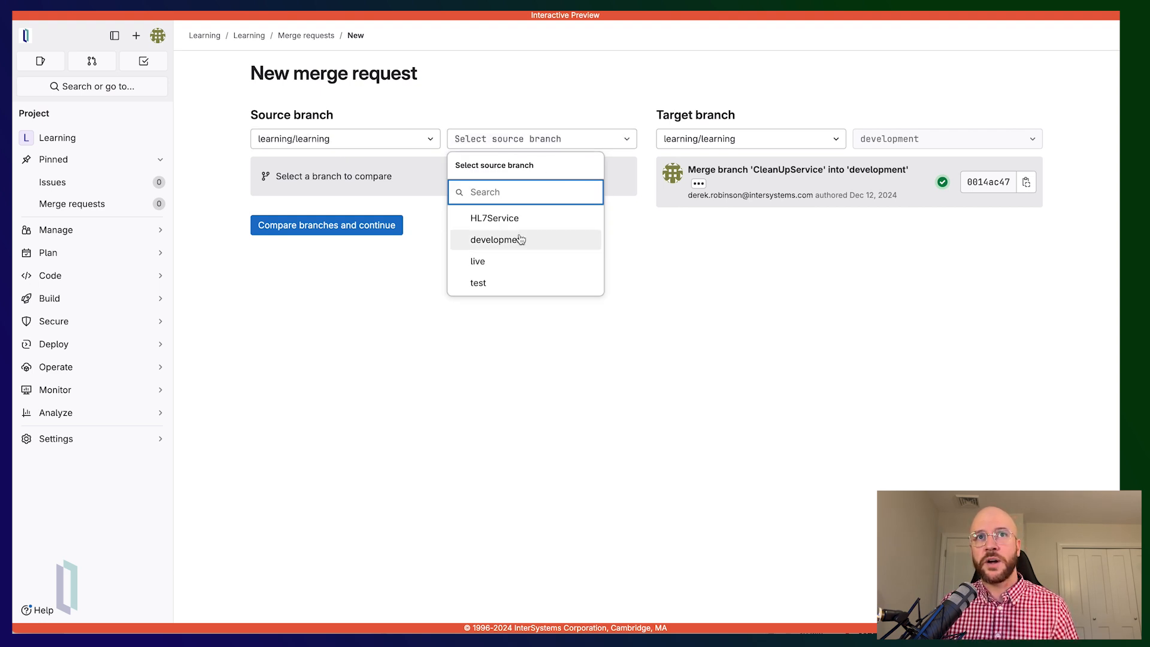
{"action": "left_click", "coordinate": [517, 216]}
{"action": "left_click", "coordinate": [969, 139]}
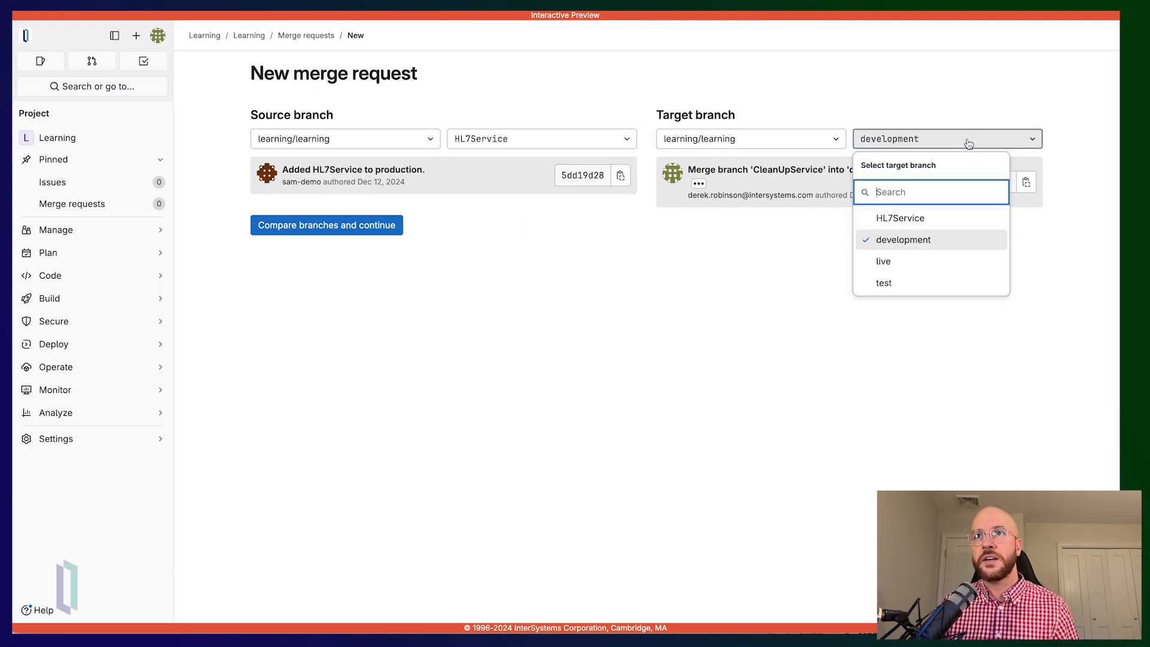
{"action": "left_click", "coordinate": [908, 241]}
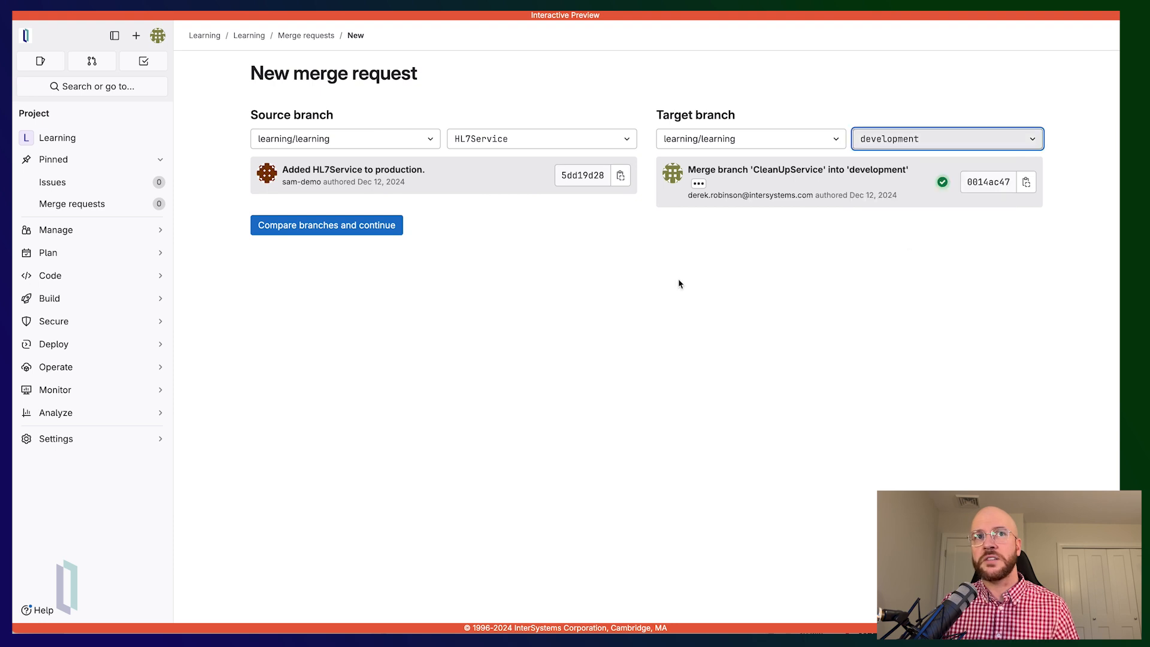
{"action": "left_click", "coordinate": [352, 232]}
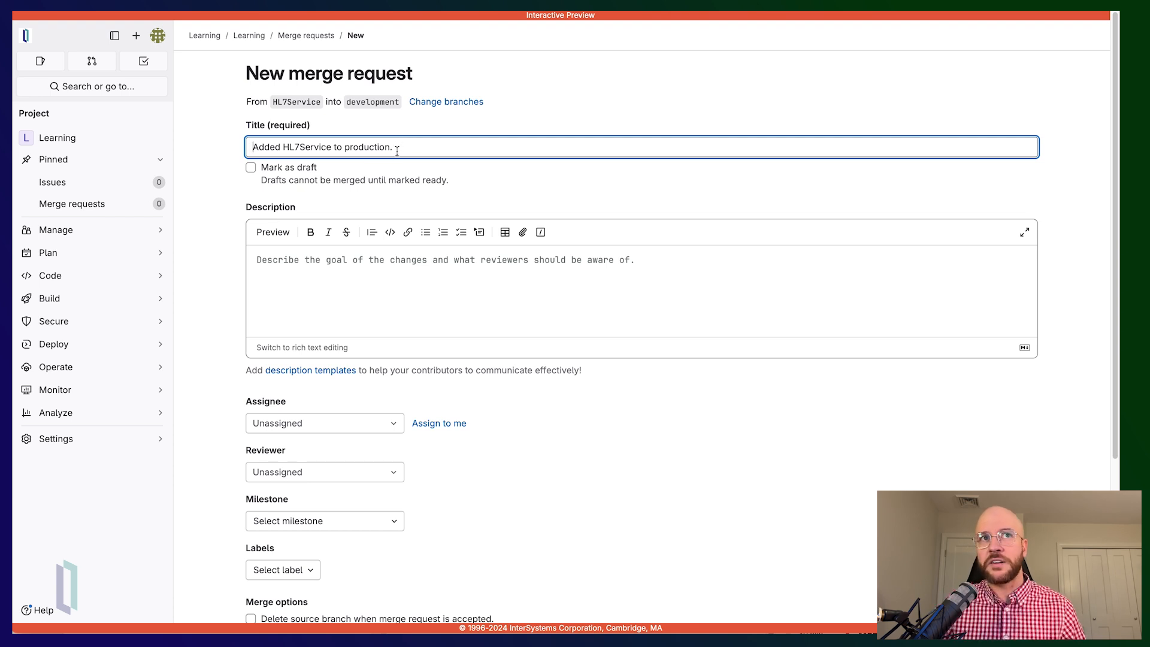
Enter the merge request description "This service takes HL7 2.3.1 messages and sends them to the HL7 Router.".
{"action": "left_click", "coordinate": [379, 264]}
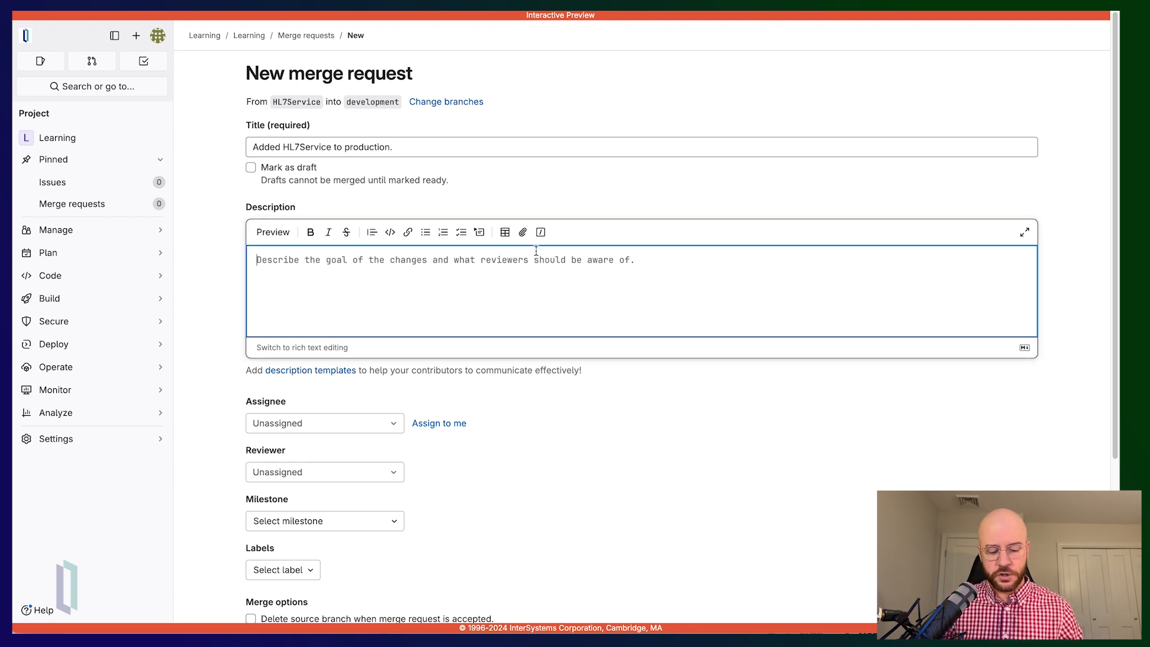
{"action": "type", "text": "This ser"}
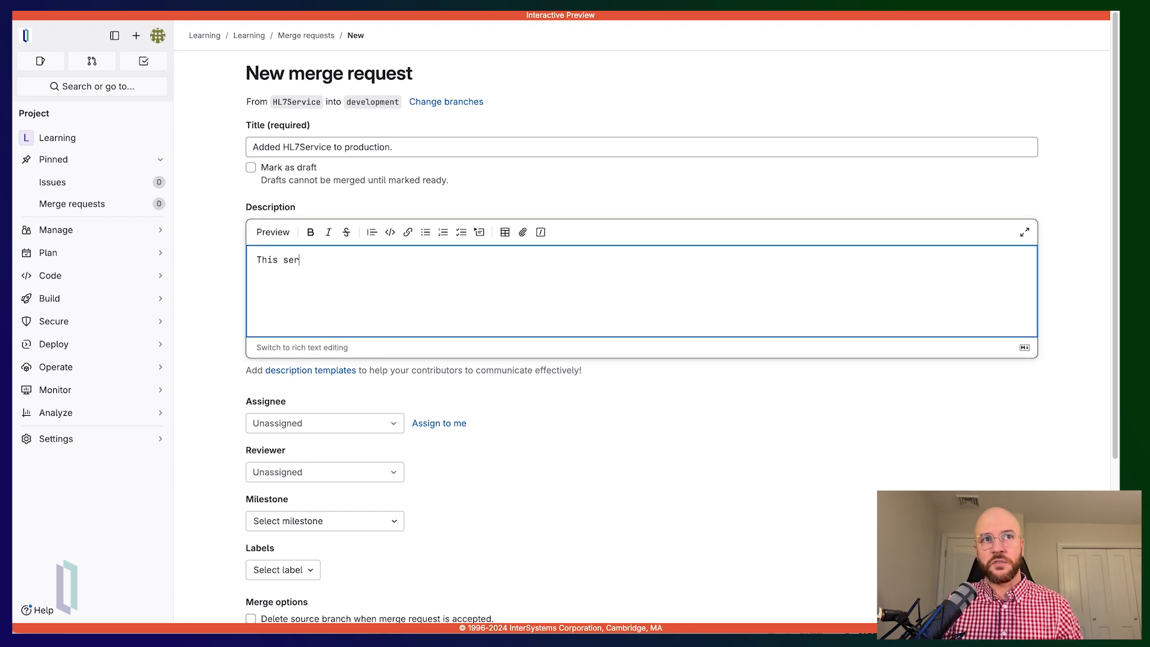
{"action": "type", "text": "vice takes H"}
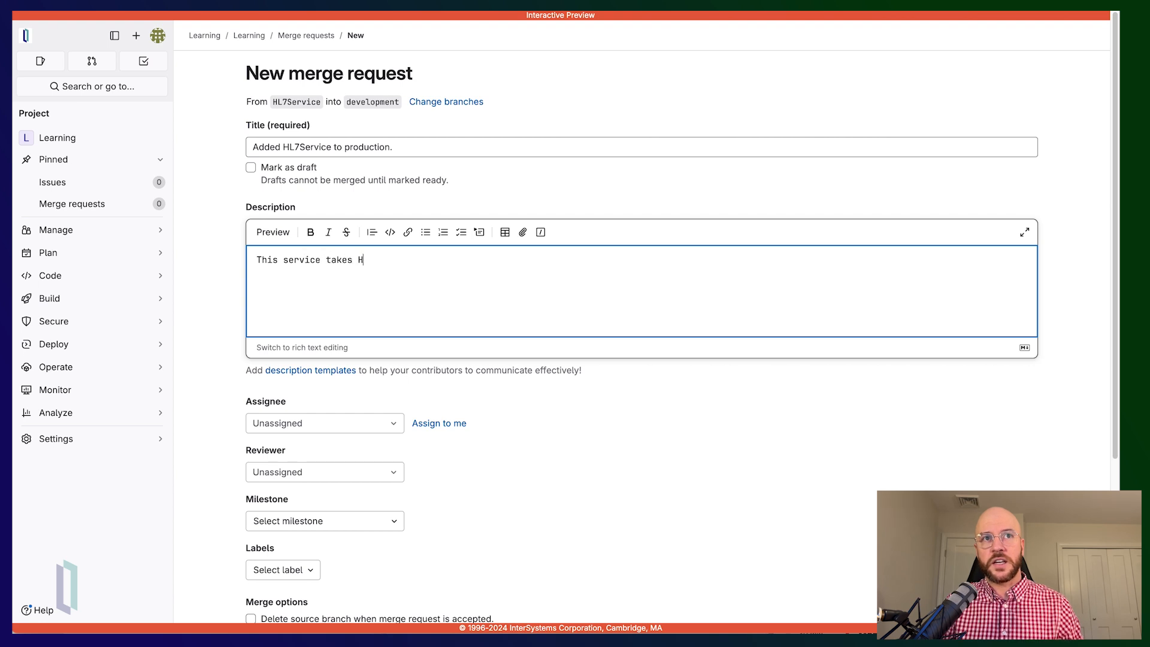
{"action": "type", "text": "L7 2.3.1 "}
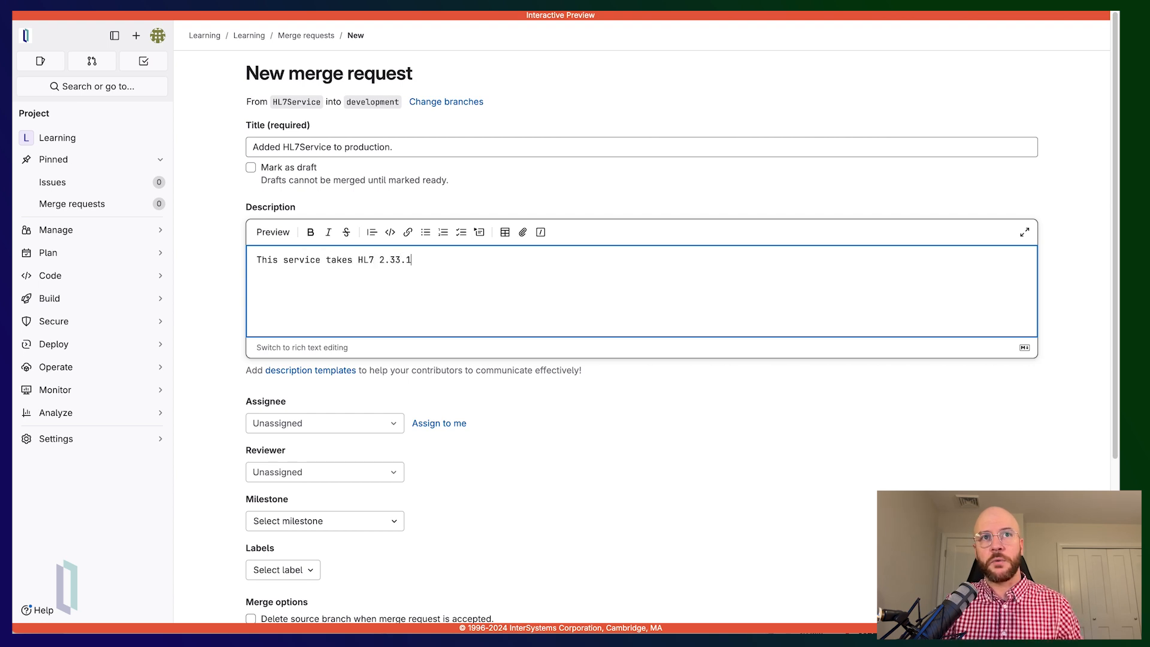
{"action": "type", "text": "messages"}
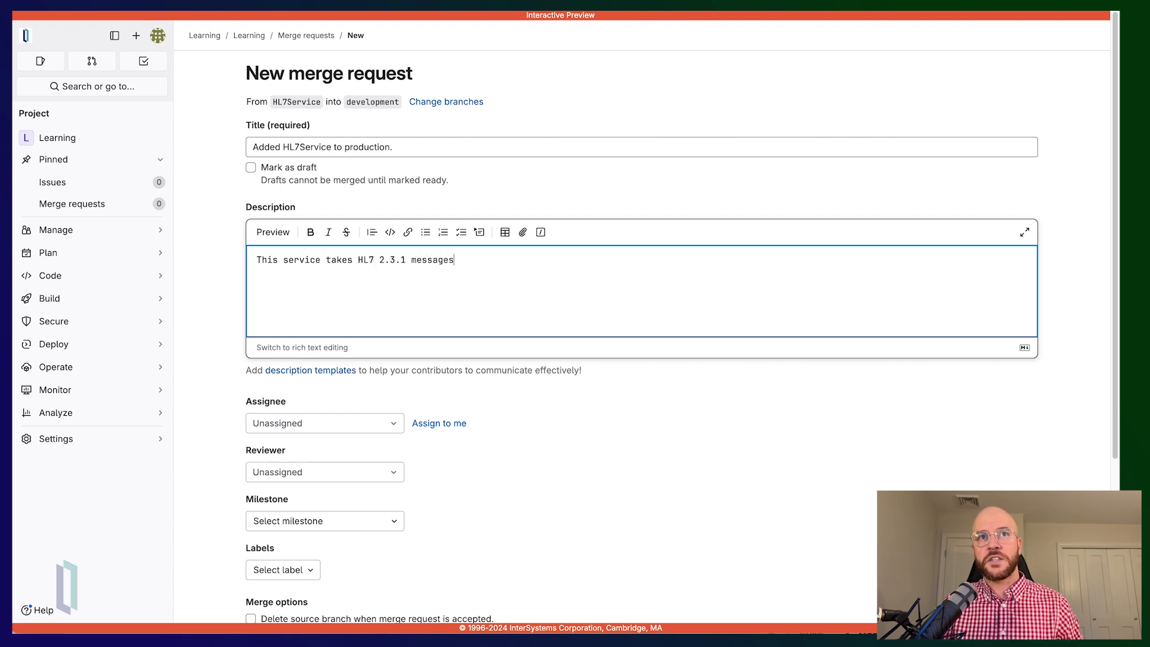
{"action": "type", "text": " and sends them"}
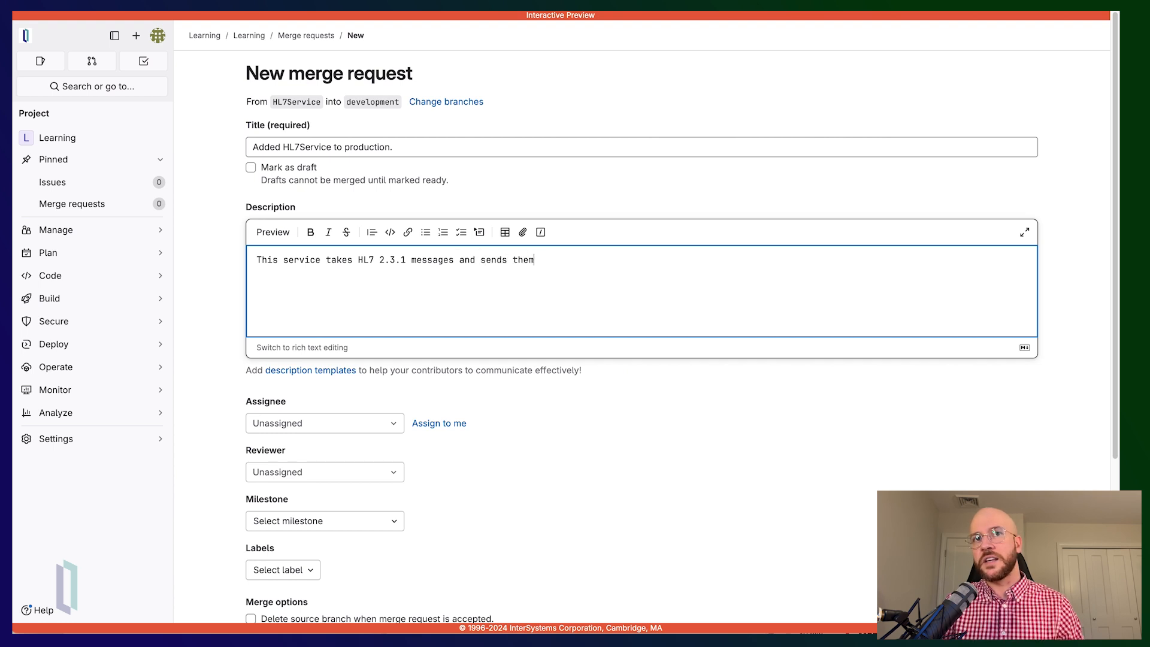
{"action": "type", "text": " to the HL7 Router."}
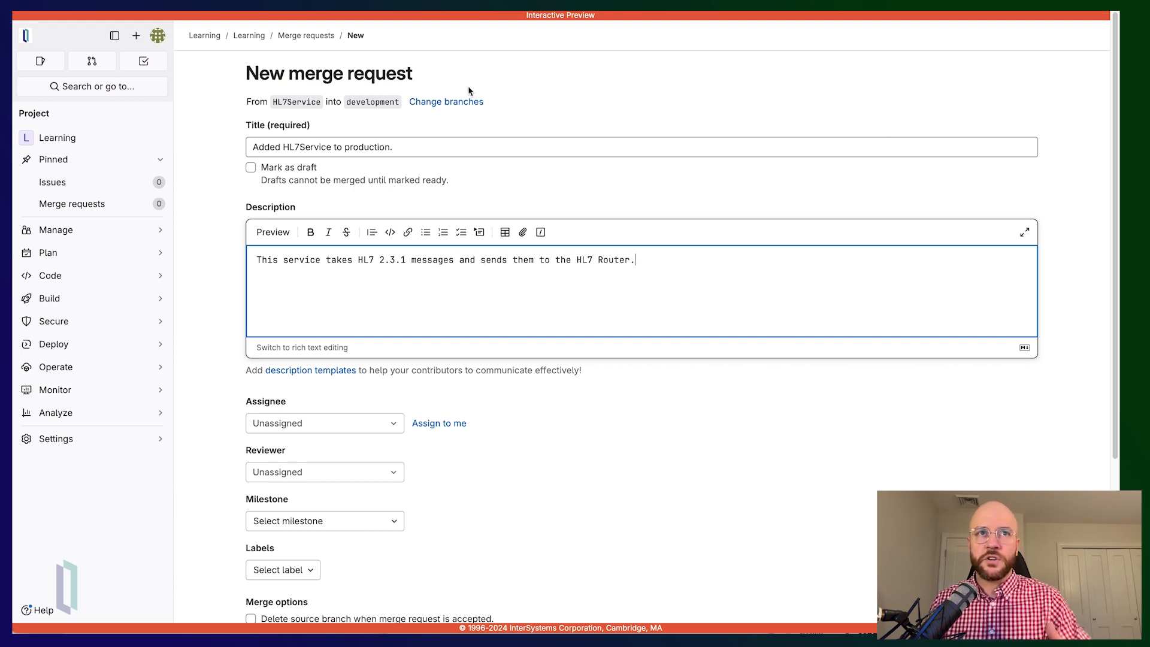
Review the remaining merge request options, leave them at their defaults and create the merge request.
{"action": "scroll", "coordinate": [500, 254], "scroll_direction": "down", "scroll_amount": 1}
{"action": "scroll", "coordinate": [508, 269], "scroll_direction": "down", "scroll_amount": 1}
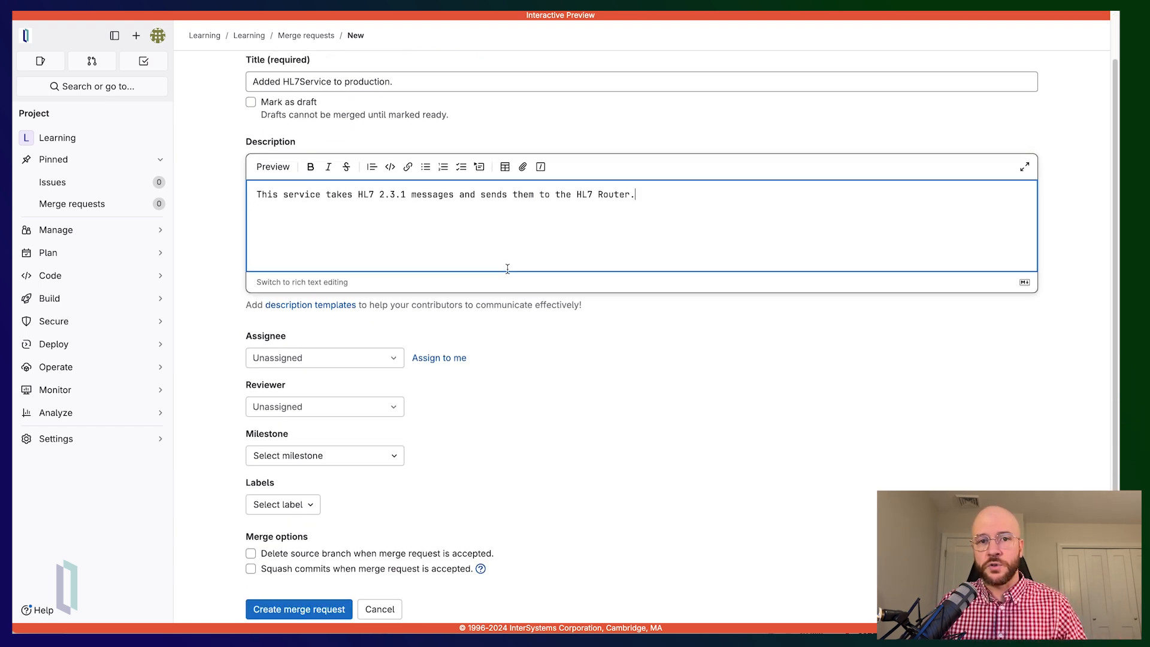
{"action": "scroll", "coordinate": [468, 289], "scroll_direction": "down", "scroll_amount": 2}
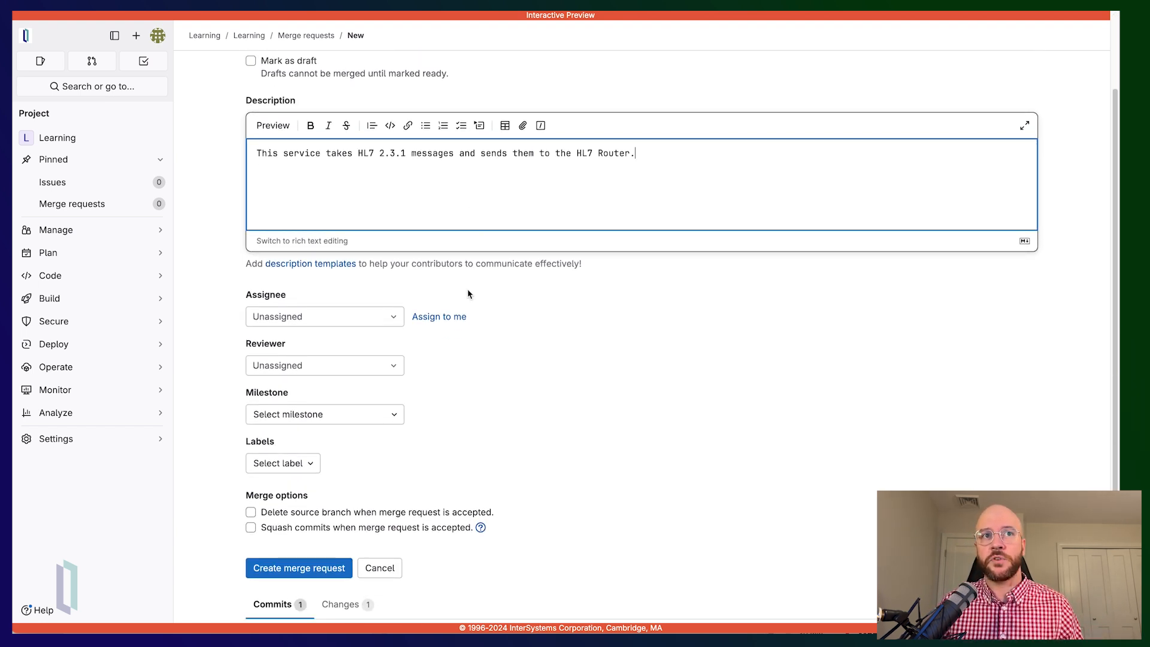
{"action": "scroll", "coordinate": [443, 316], "scroll_direction": "down", "scroll_amount": 1}
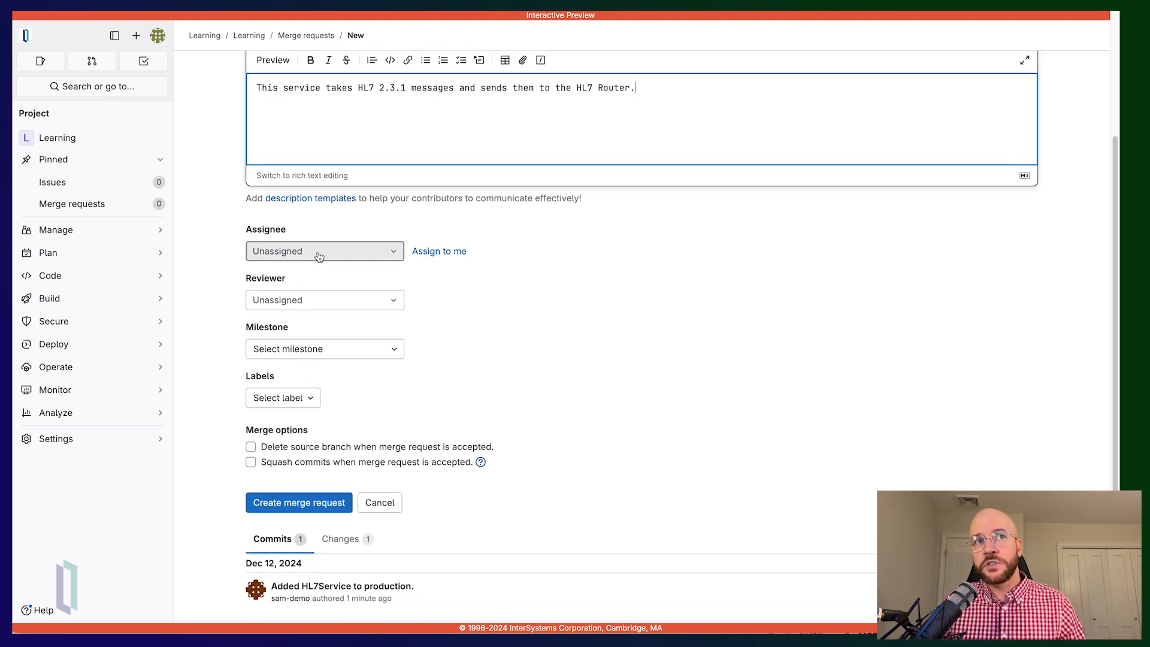
{"action": "scroll", "coordinate": [327, 250], "scroll_direction": "down", "scroll_amount": 1}
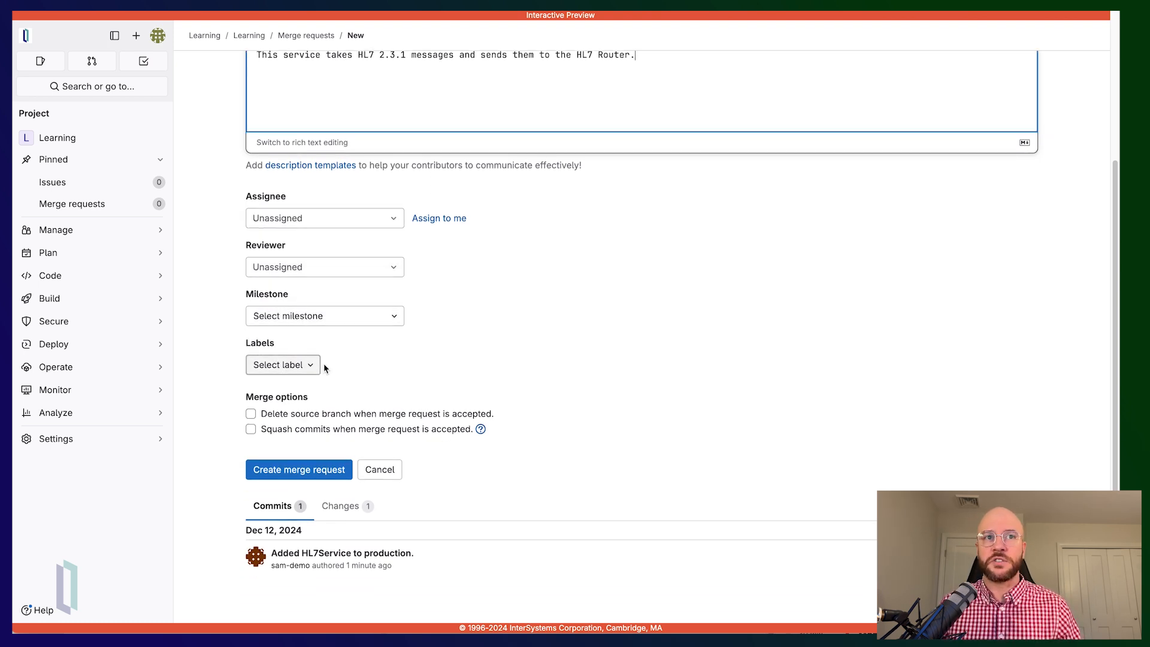
{"action": "scroll", "coordinate": [321, 365], "scroll_direction": "down", "scroll_amount": 1}
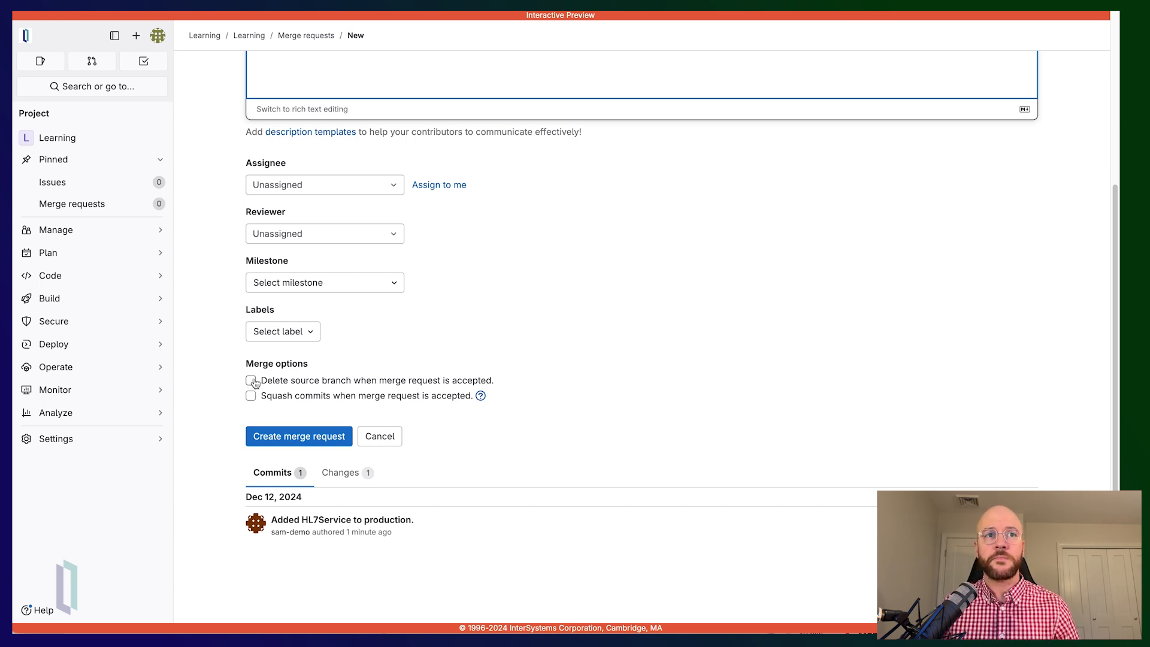
{"action": "left_click", "coordinate": [308, 438]}
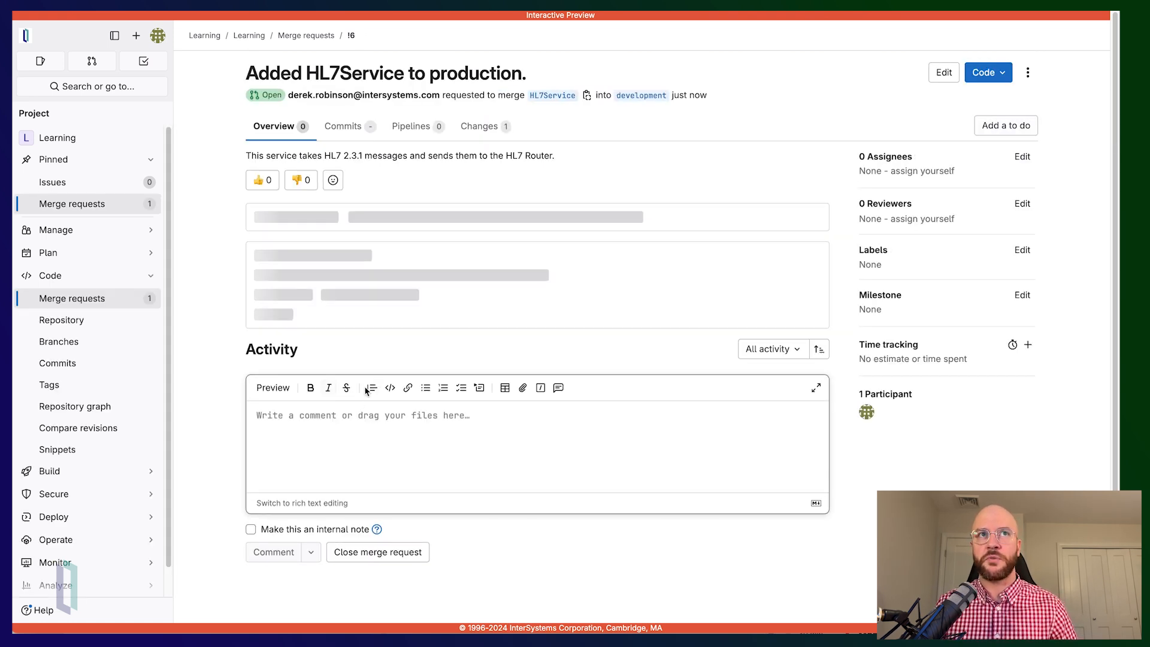
Merge the HL7Service merge request into the development branch without deleting the source branch or squashing commits.
{"action": "scroll", "coordinate": [393, 414], "scroll_direction": "down", "scroll_amount": 1}
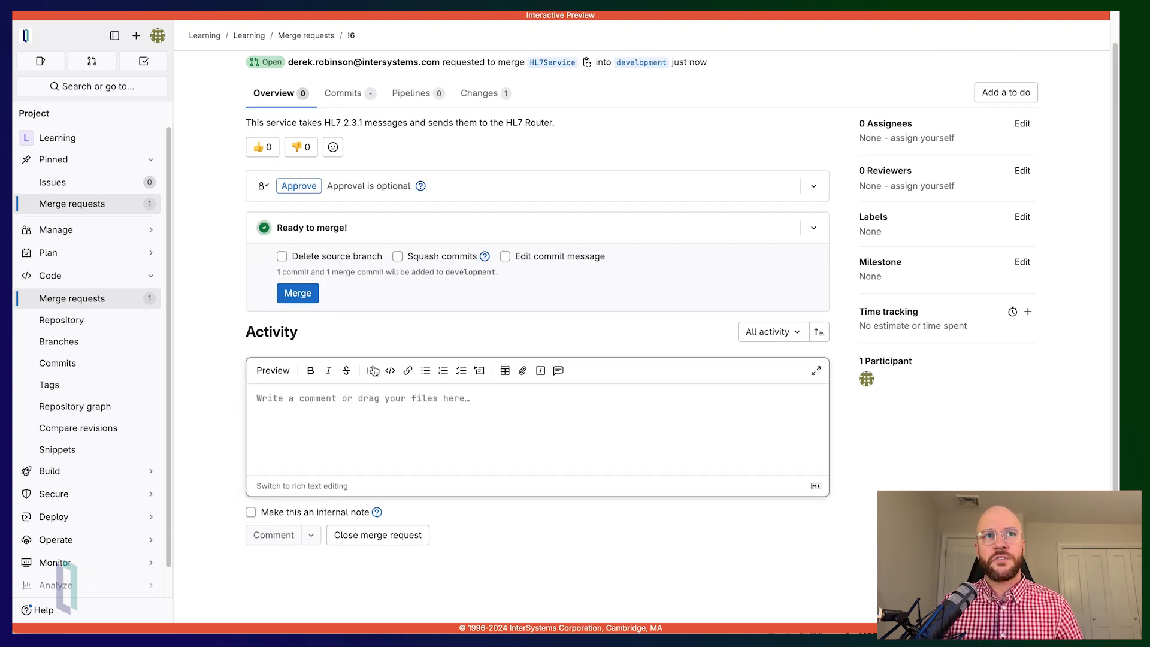
{"action": "scroll", "coordinate": [377, 384], "scroll_direction": "down", "scroll_amount": 1}
{"action": "scroll", "coordinate": [387, 363], "scroll_direction": "up", "scroll_amount": 1}
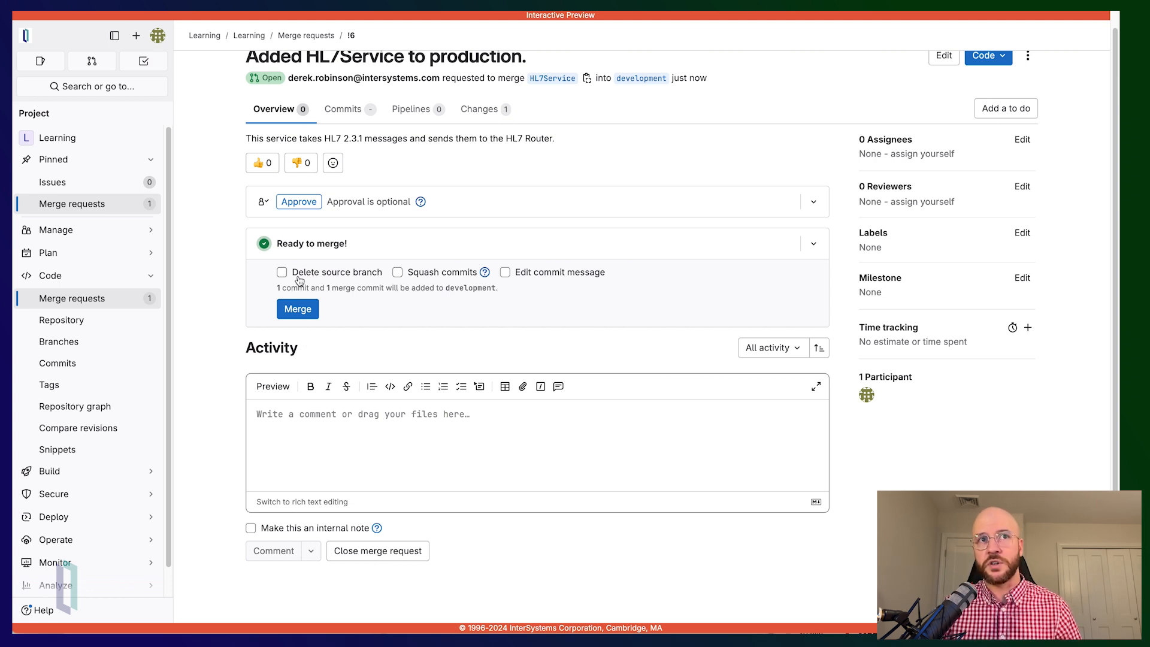
{"action": "left_click", "coordinate": [303, 311]}
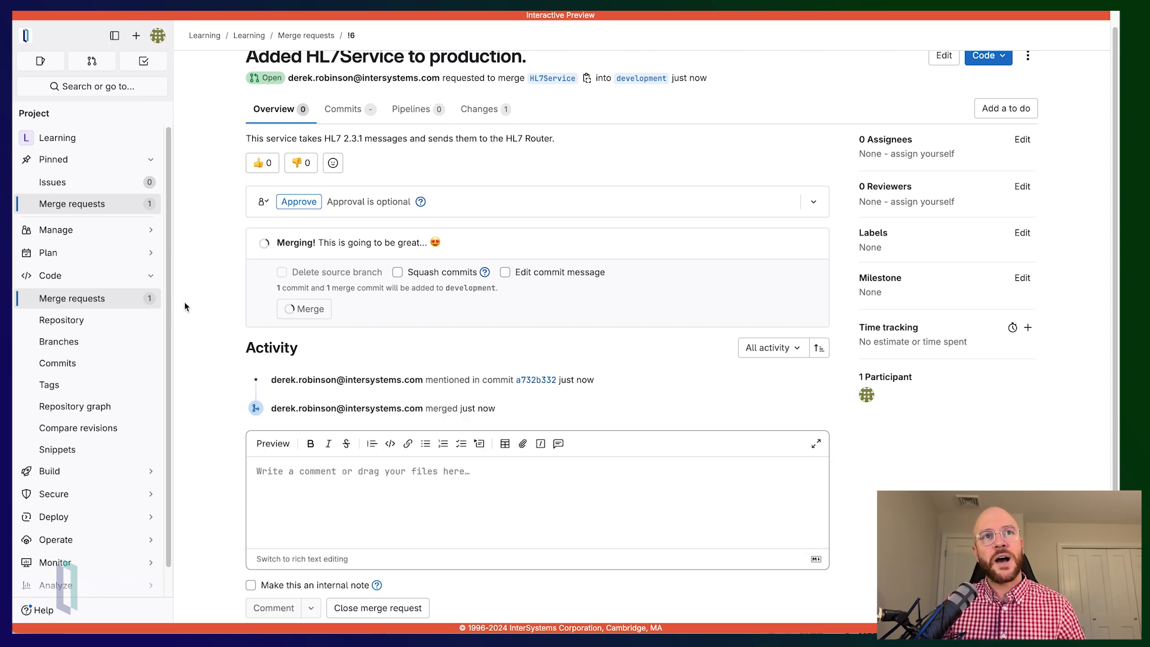
{"action": "scroll", "coordinate": [204, 298], "scroll_direction": "down", "scroll_amount": 1}
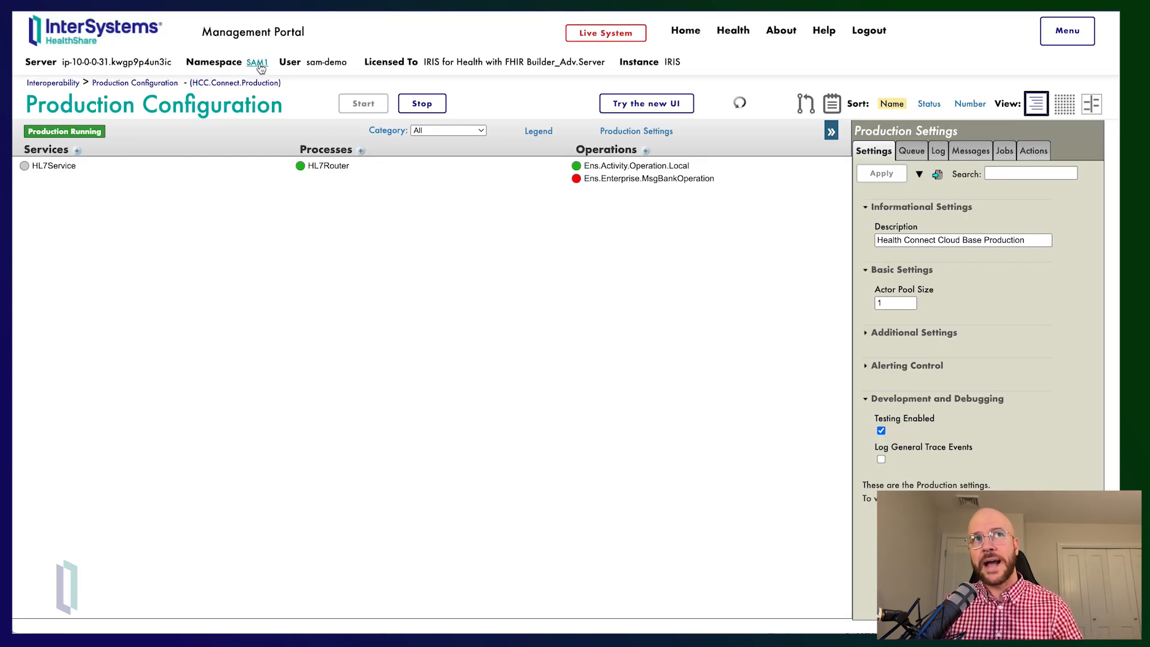
In the Management Portal, switch the production configuration to the LEARNING namespace and open the settings of its HL7Service.
{"action": "left_click", "coordinate": [258, 63]}
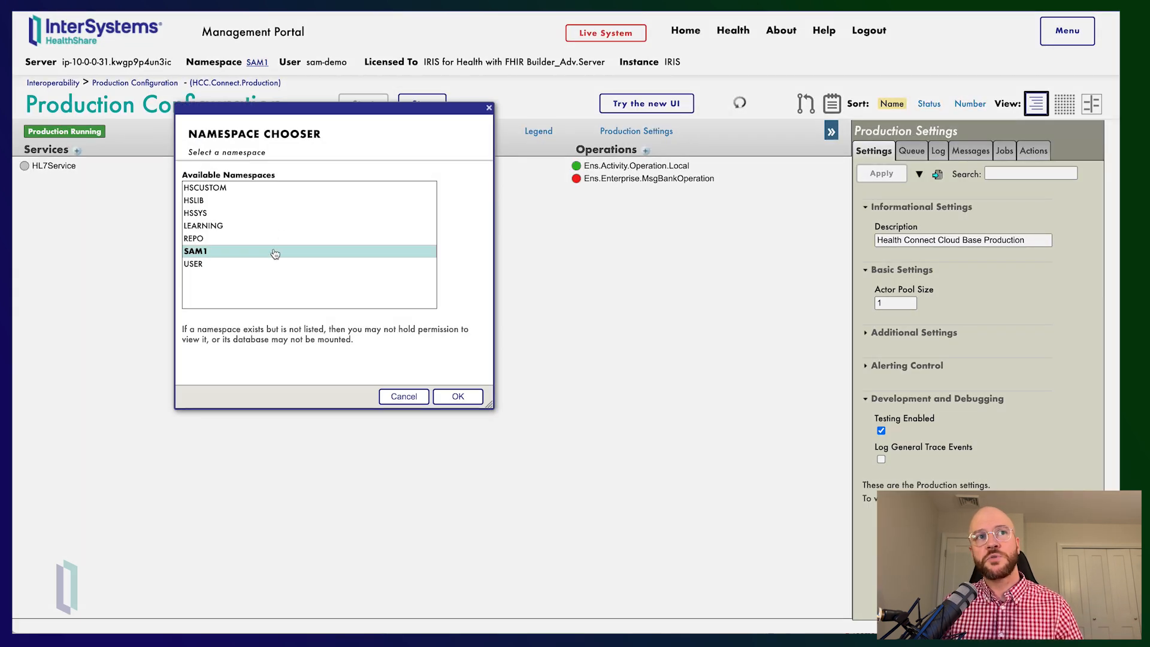
{"action": "left_click", "coordinate": [215, 227]}
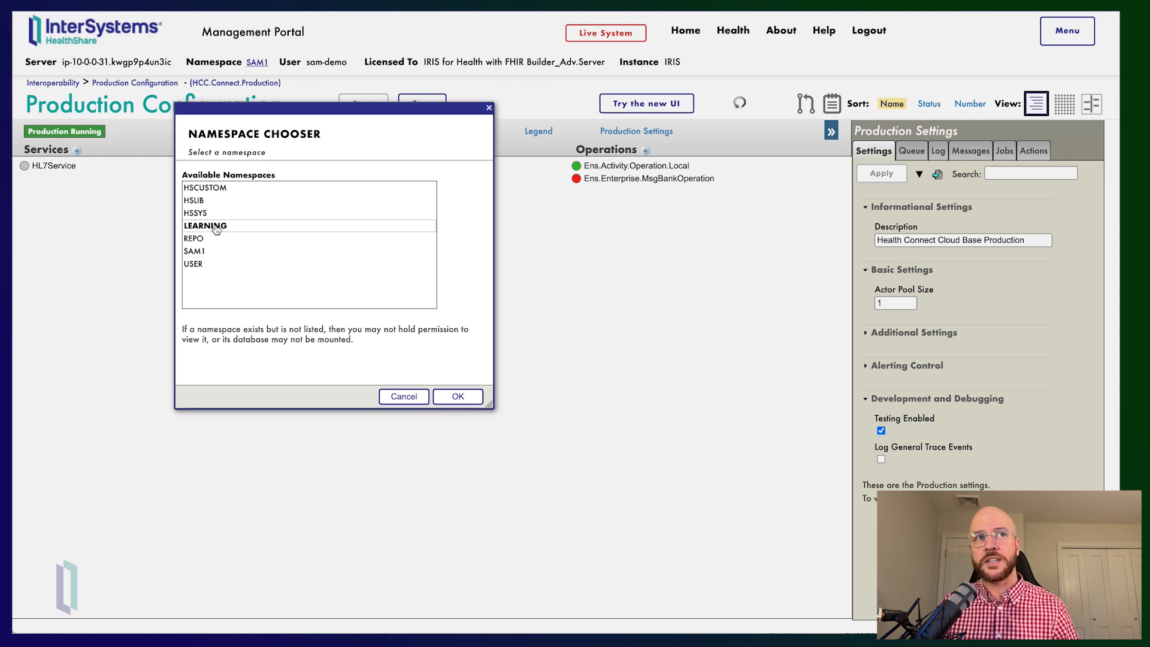
{"action": "left_click", "coordinate": [457, 396]}
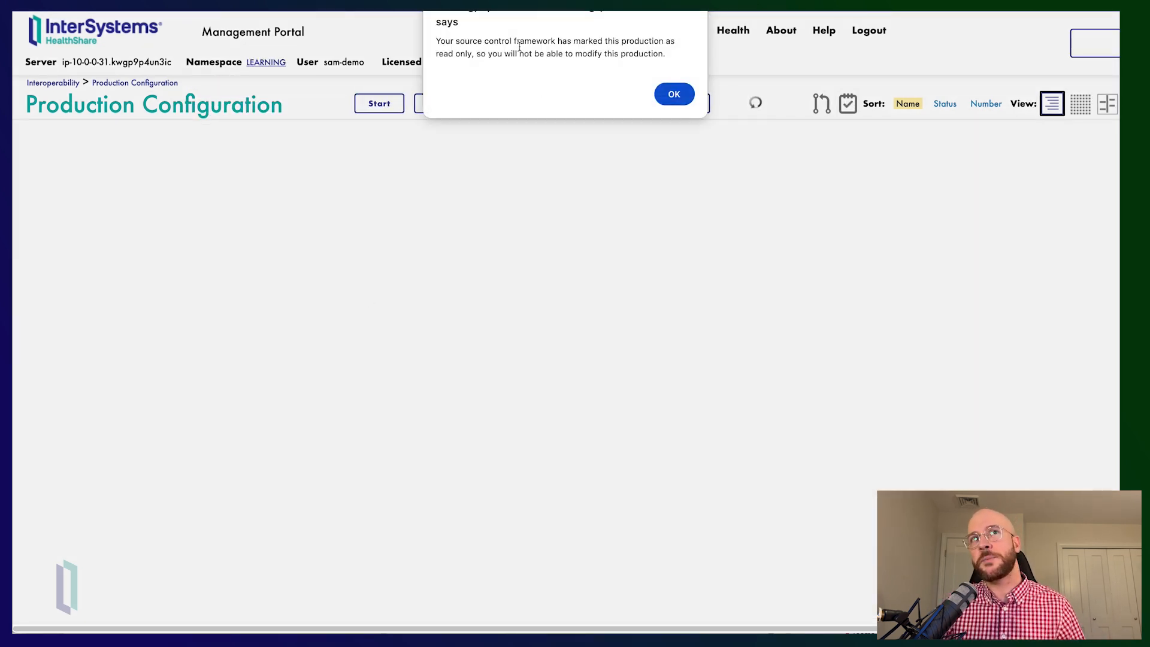
{"action": "left_click", "coordinate": [674, 95]}
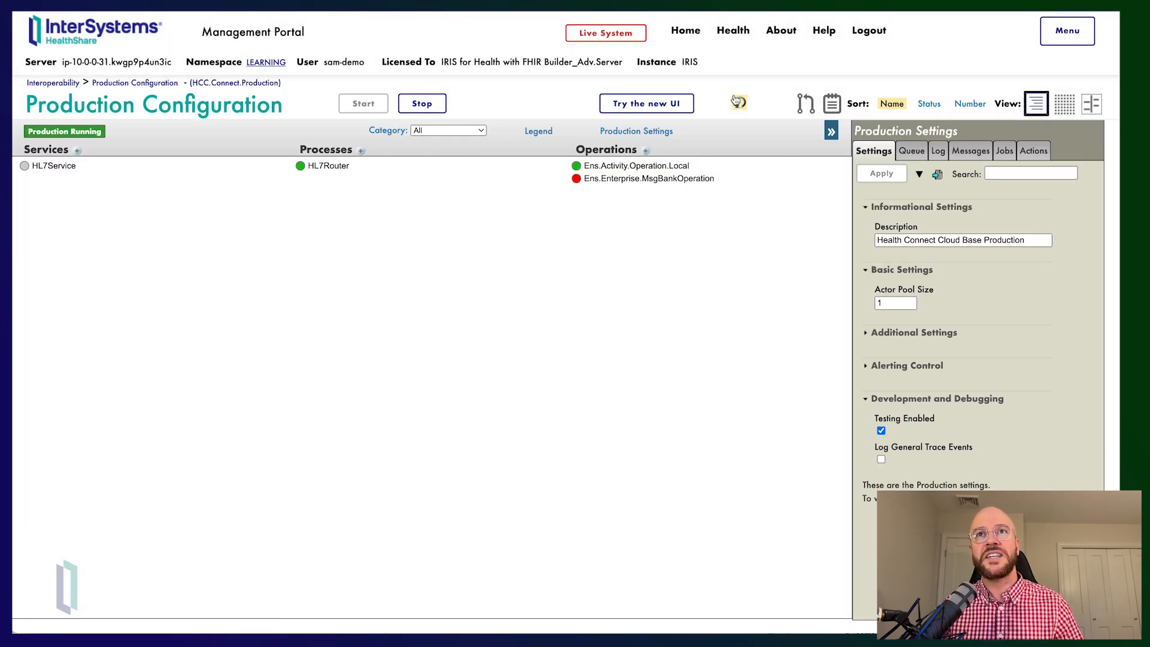
{"action": "left_click", "coordinate": [61, 171]}
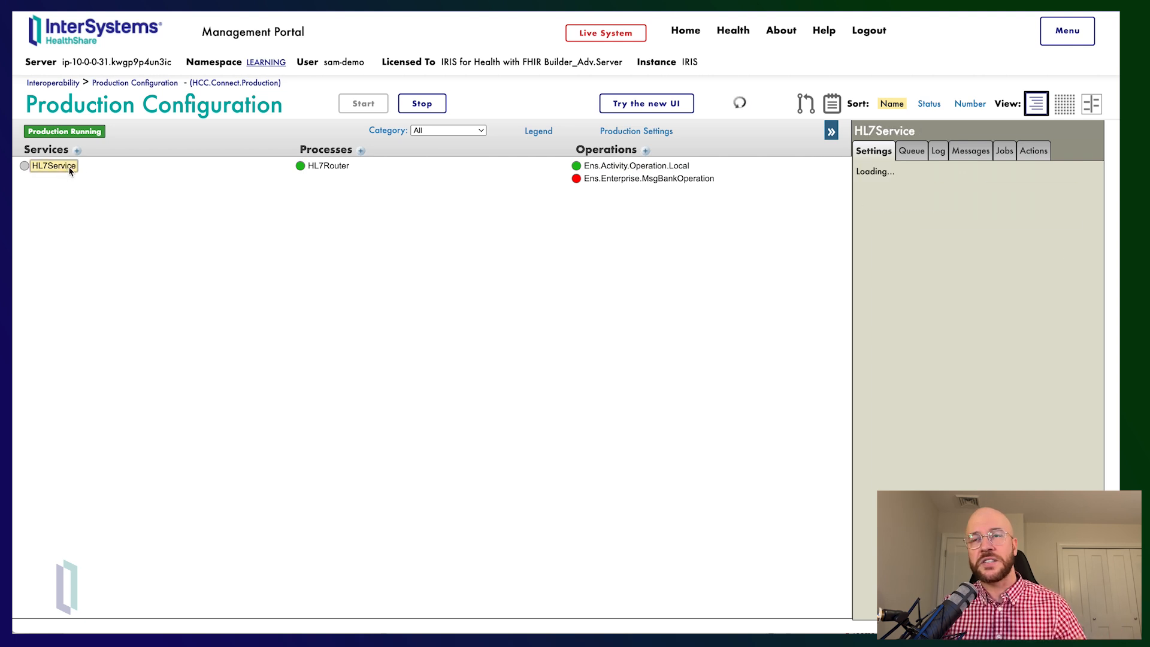